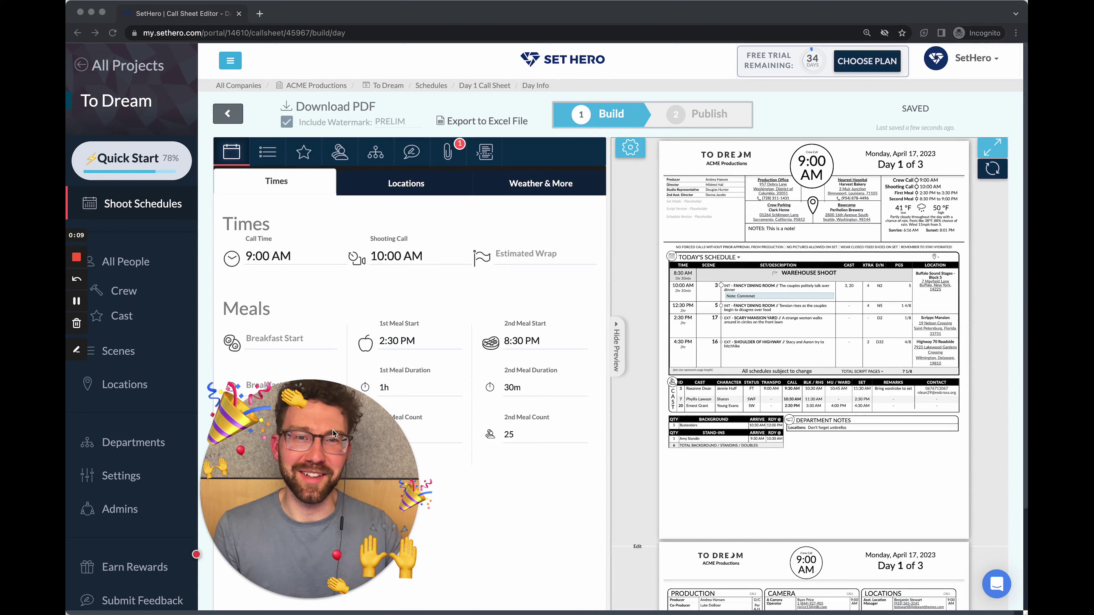
# Step: Bring the browser showing SetHero's To Dream Day 1 call sheet editor into focus
pyautogui.moveTo(275, 601)
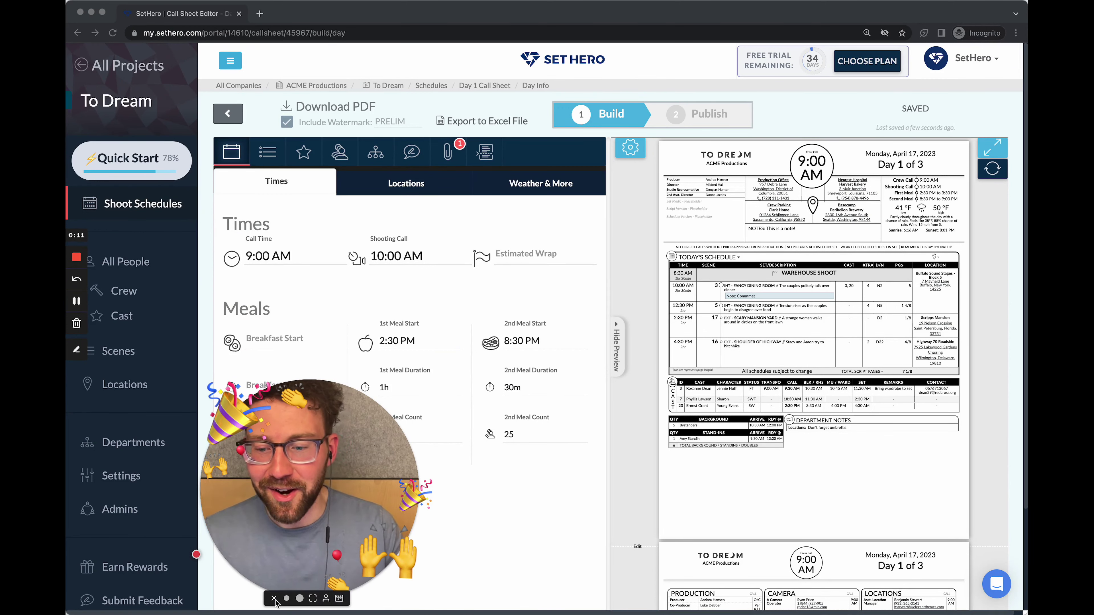
pyautogui.click(274, 599)
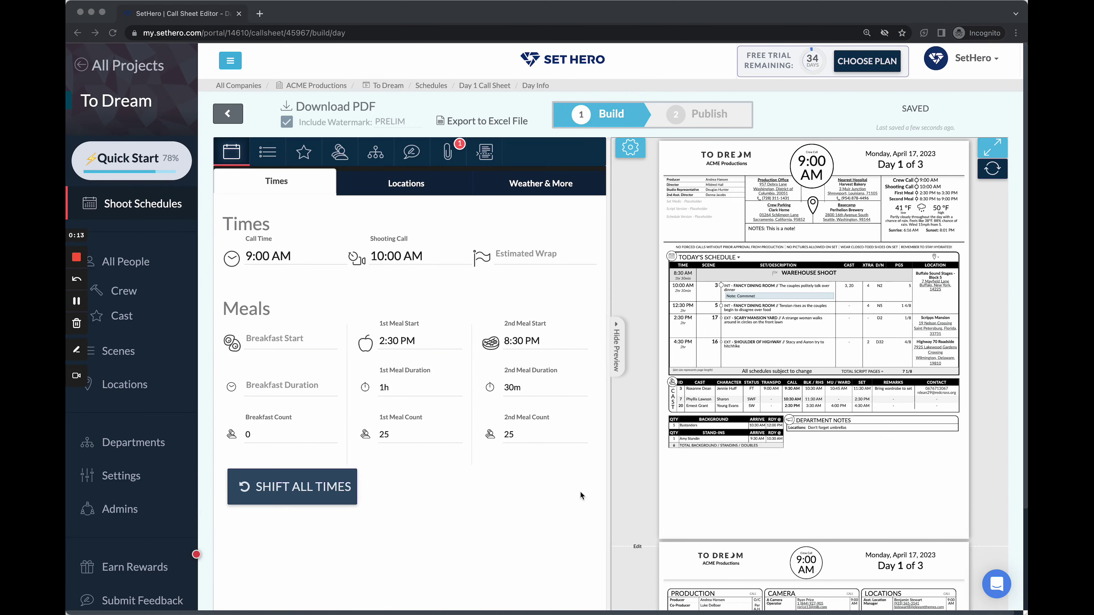
pyautogui.click(567, 517)
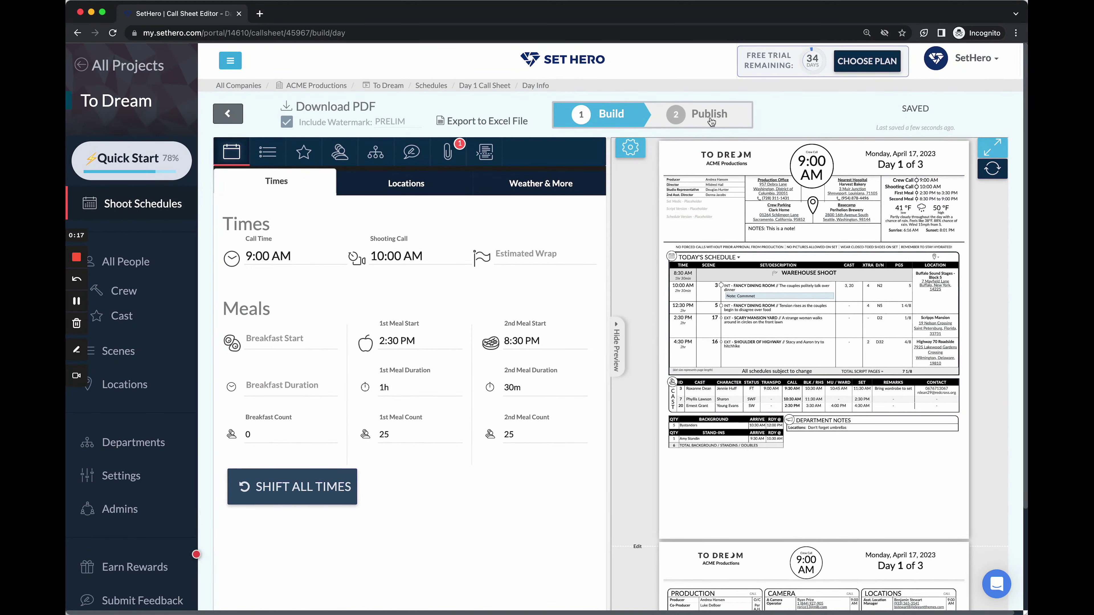
# Step: Enter publishing and tick three Production crew members in the crew recipient list
pyautogui.click(719, 116)
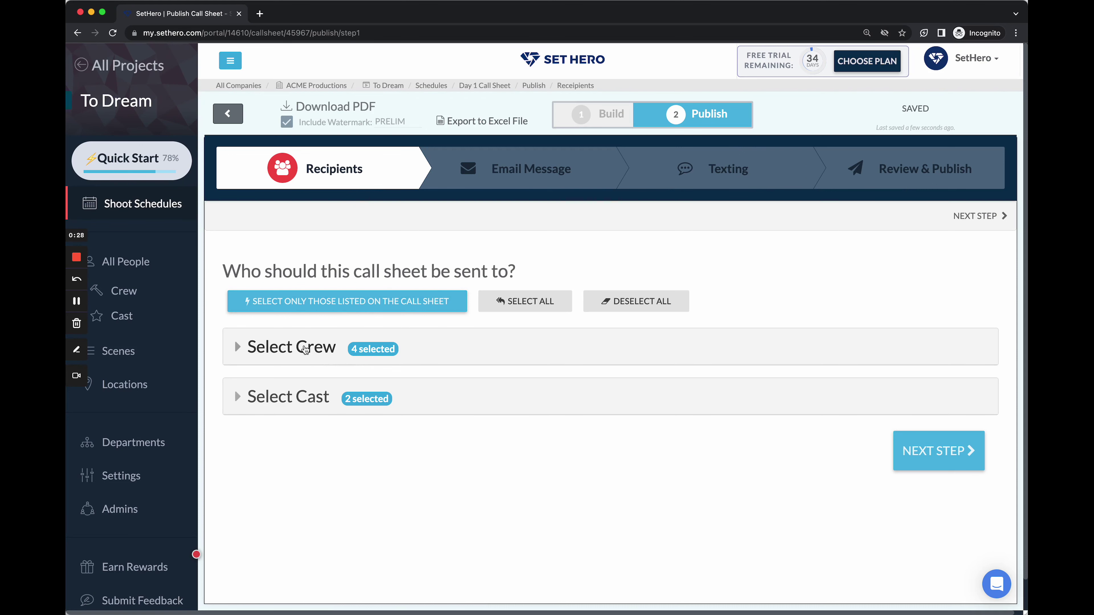
pyautogui.click(238, 347)
pyautogui.scroll(-6, 320, 365)
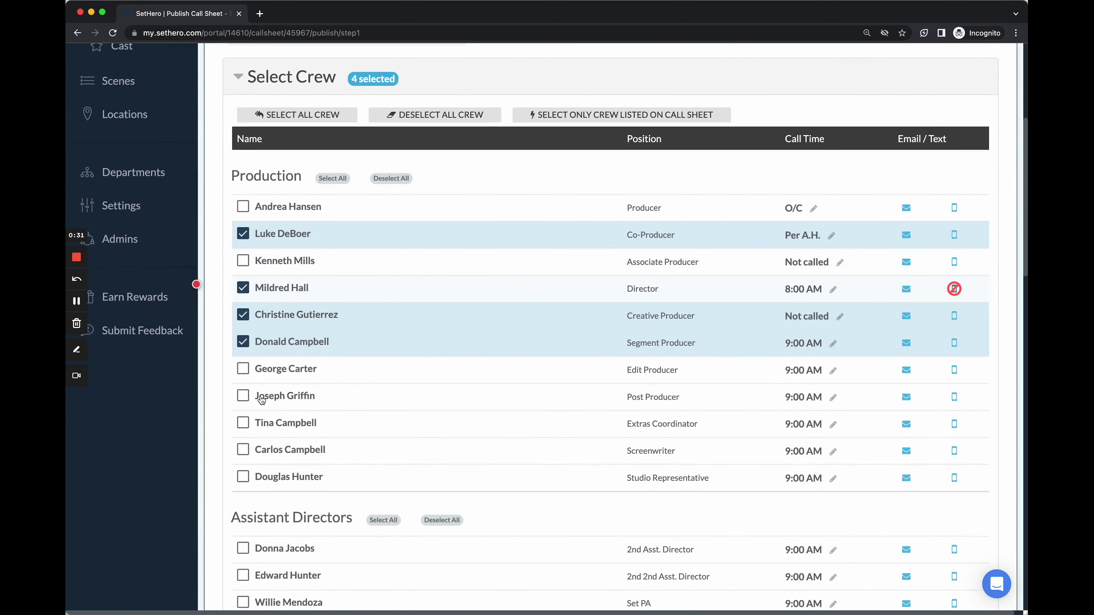
pyautogui.click(242, 390)
pyautogui.click(243, 416)
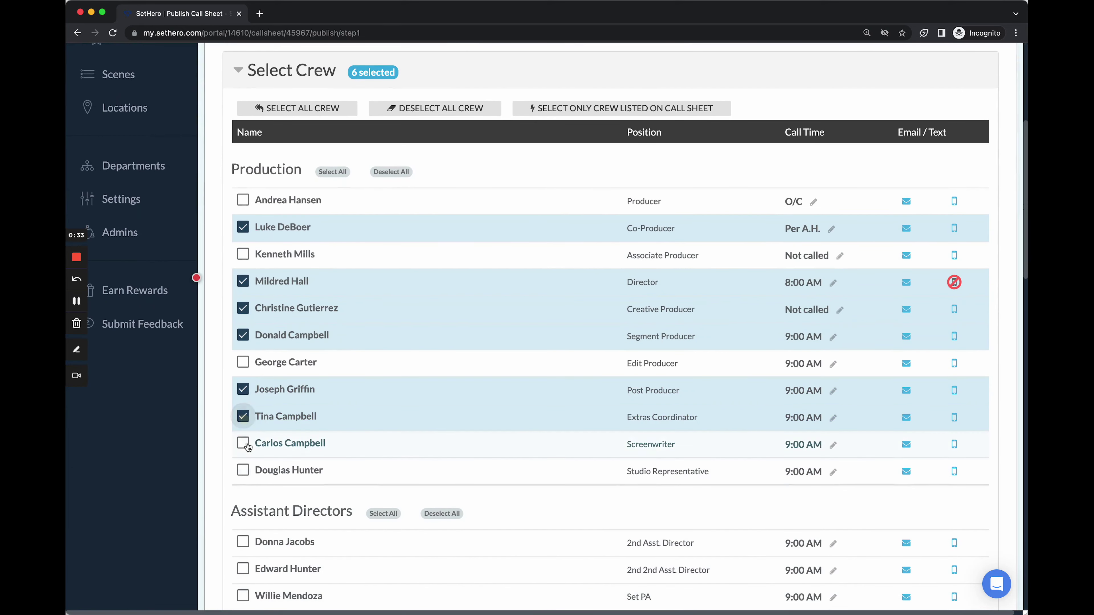
pyautogui.click(243, 443)
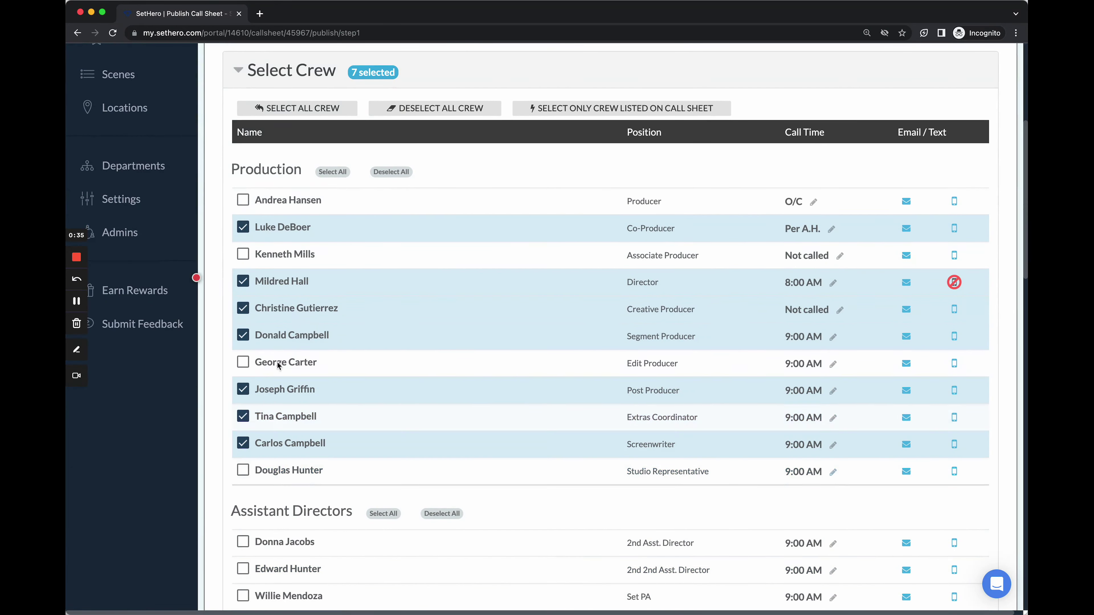
pyautogui.click(244, 78)
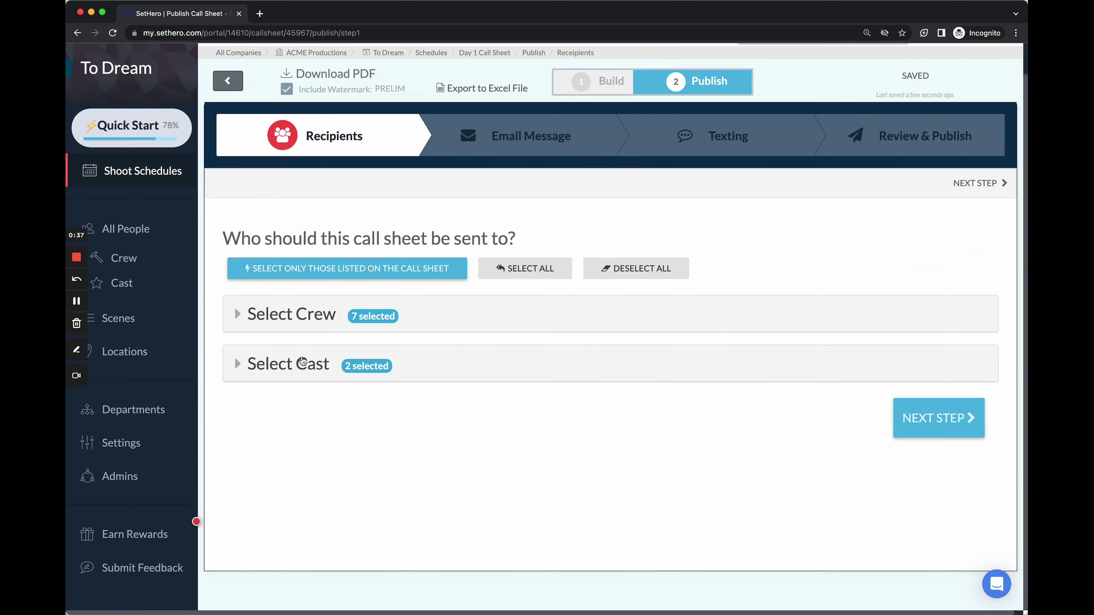
# Step: Tick two cast members as recipients, then try Select All and Deselect All
pyautogui.click(301, 362)
pyautogui.scroll(-3, 376, 384)
pyautogui.click(285, 388)
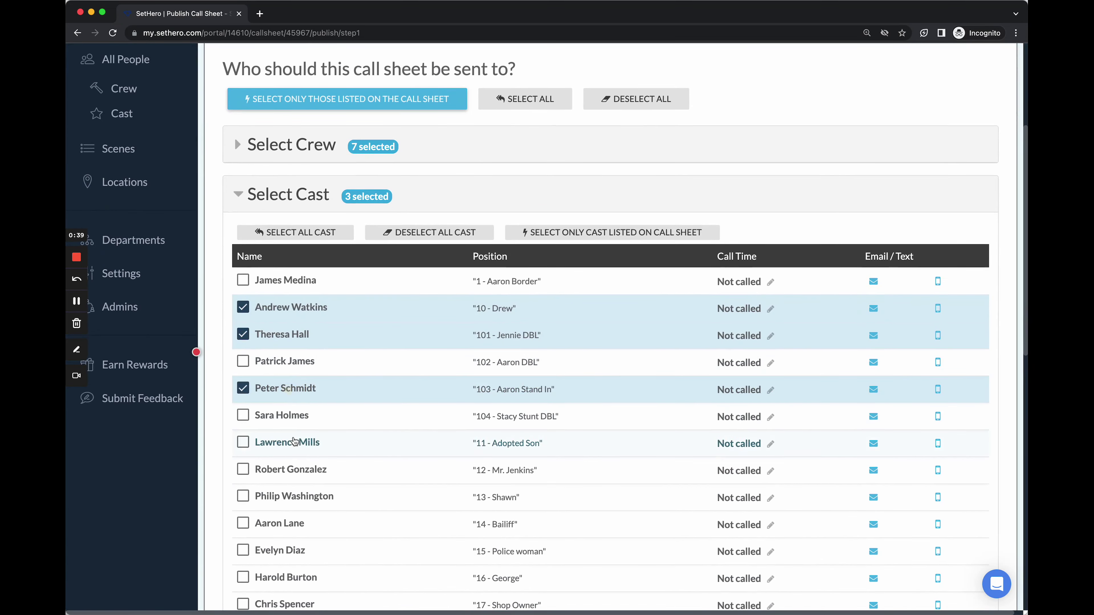
pyautogui.click(284, 415)
pyautogui.scroll(3, 363, 310)
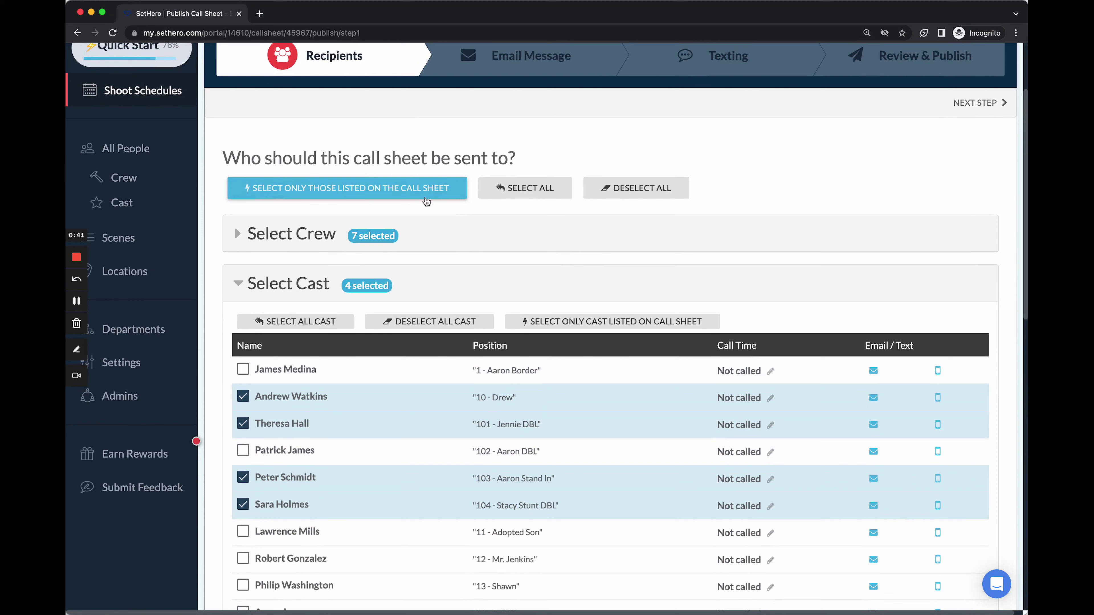
pyautogui.click(543, 190)
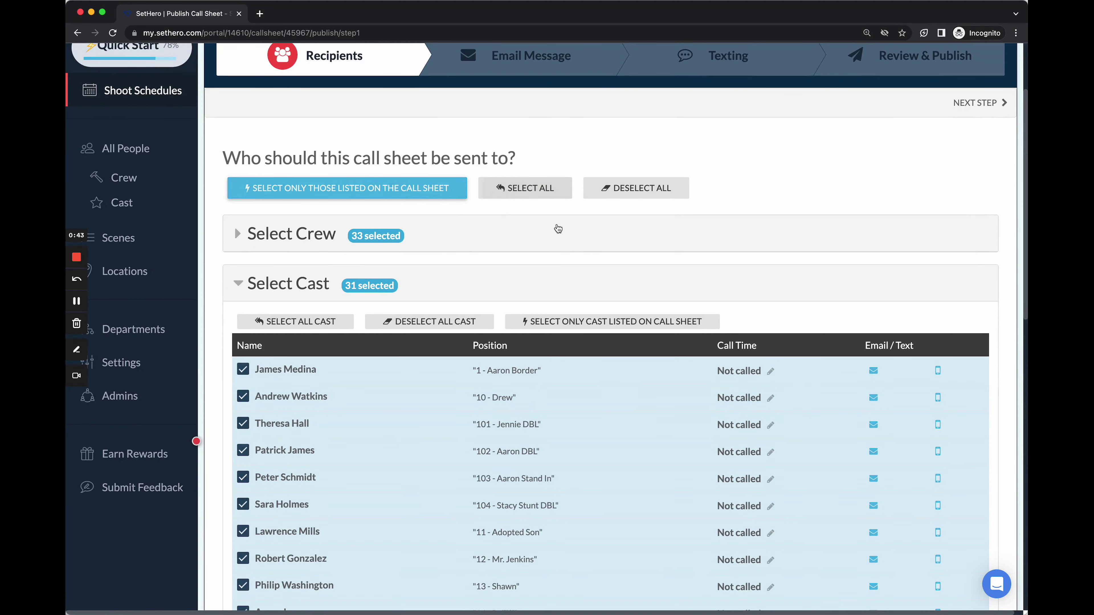
pyautogui.click(648, 188)
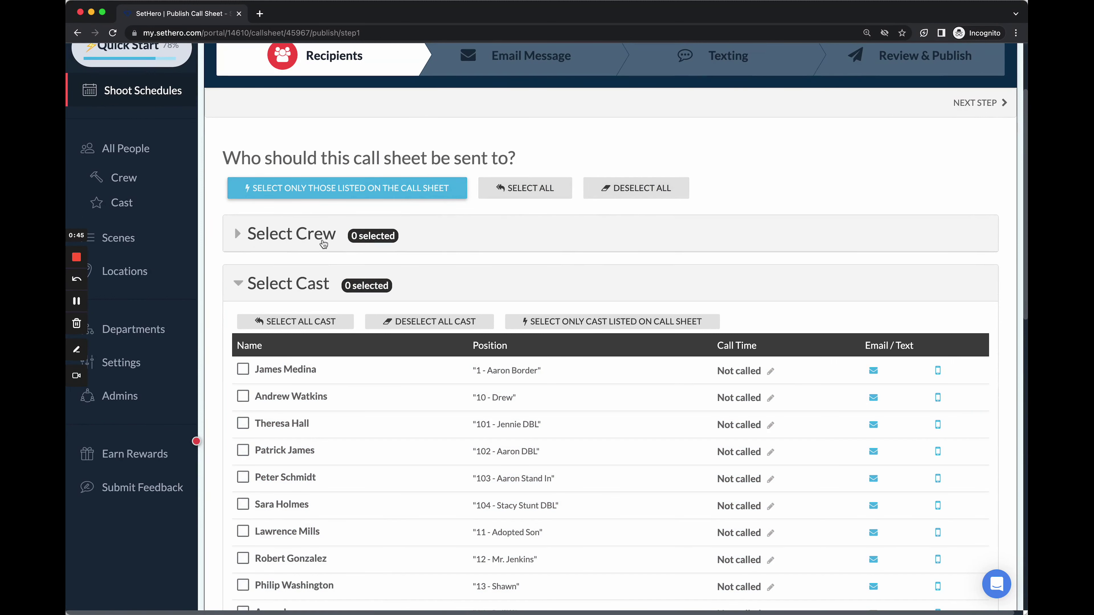
# Step: Select only those listed on the call sheet and review the 31 selected crew
pyautogui.click(279, 197)
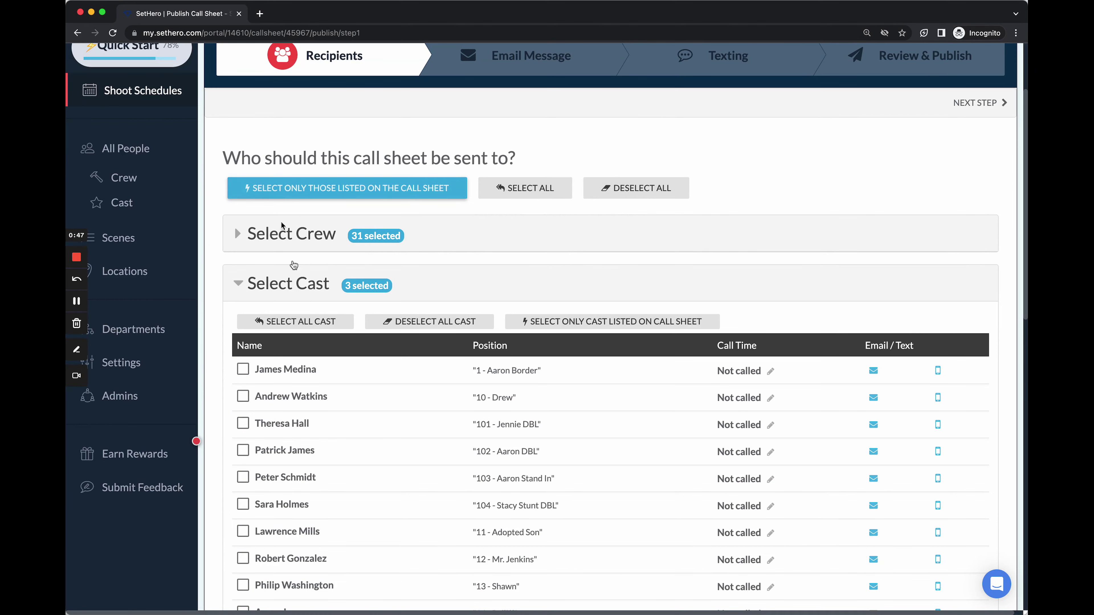
pyautogui.click(288, 284)
pyautogui.click(306, 323)
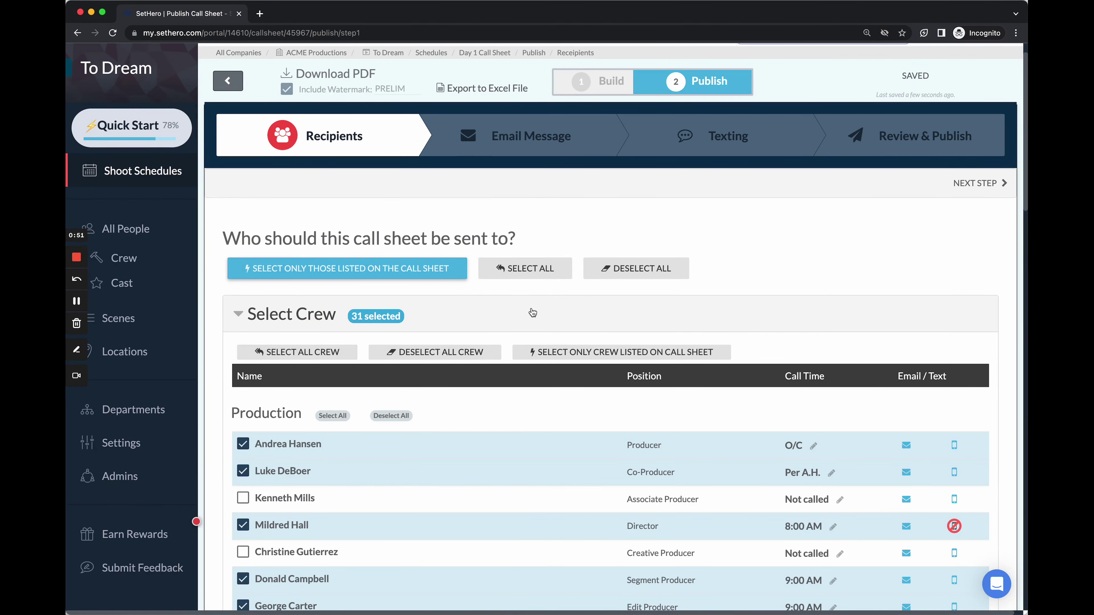
pyautogui.scroll(-15, 781, 307)
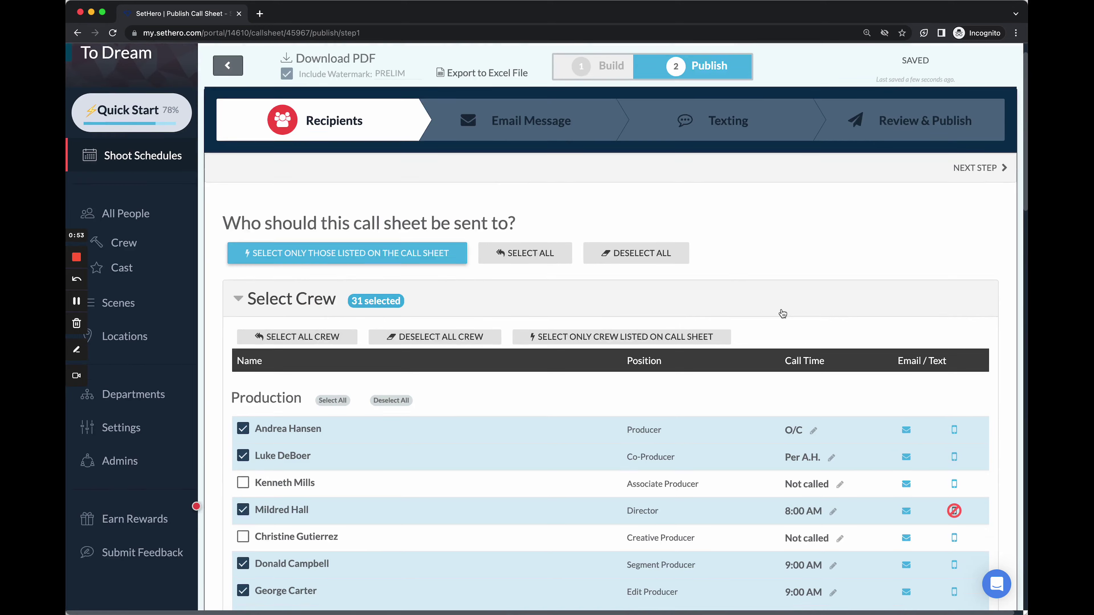
pyautogui.scroll(14, 781, 307)
pyautogui.scroll(2, 789, 303)
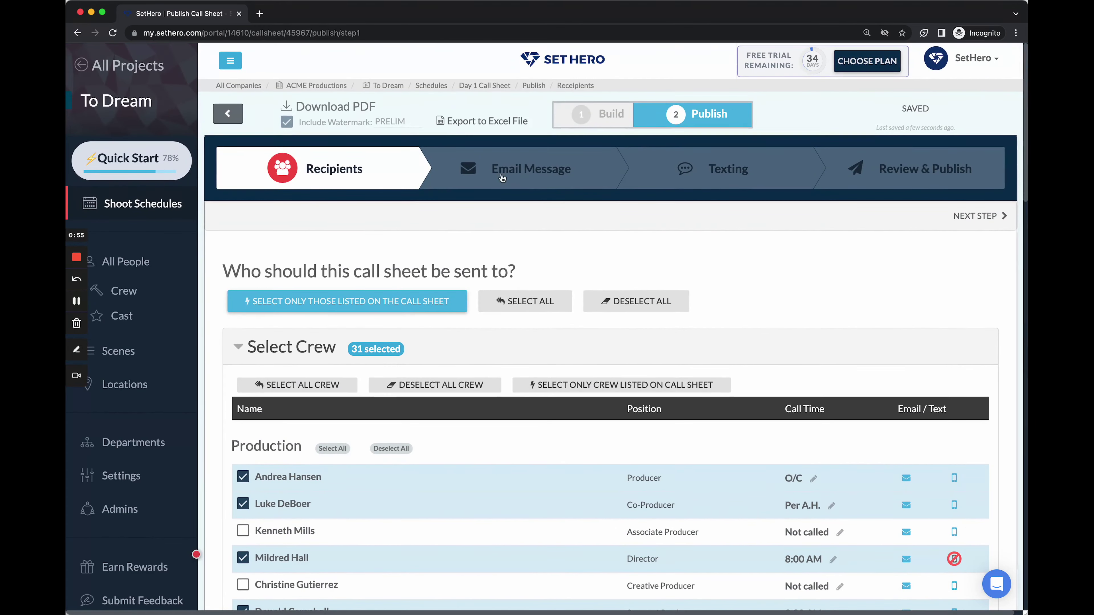
# Step: Try a custom 'CALL SHEET' subject, then restore the automatic 'Day 1 Call Sheet - To Dream'
pyautogui.click(518, 171)
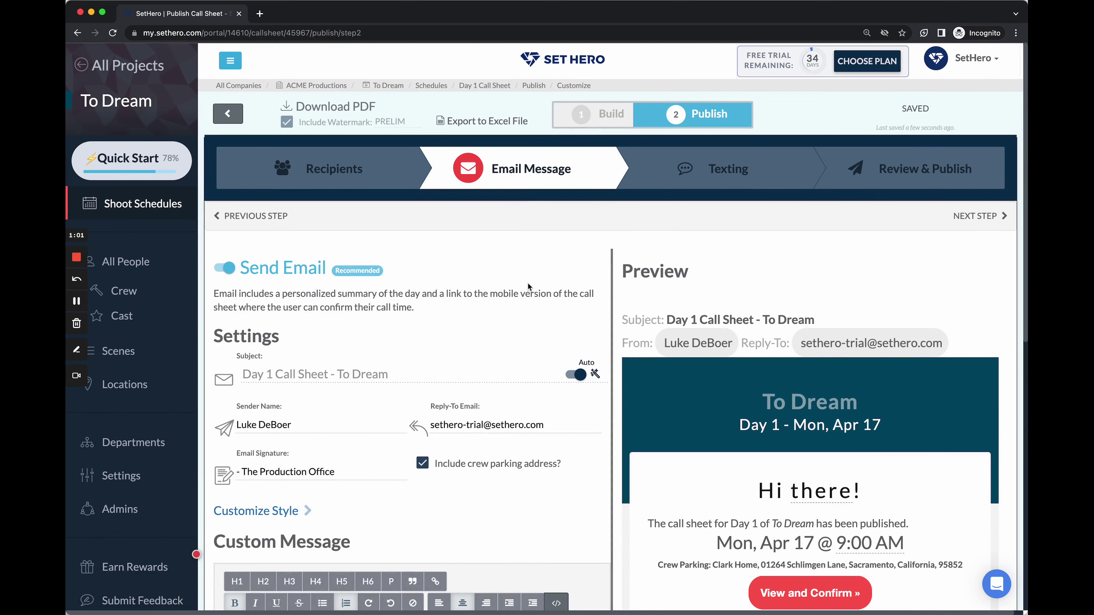
pyautogui.scroll(-2, 527, 284)
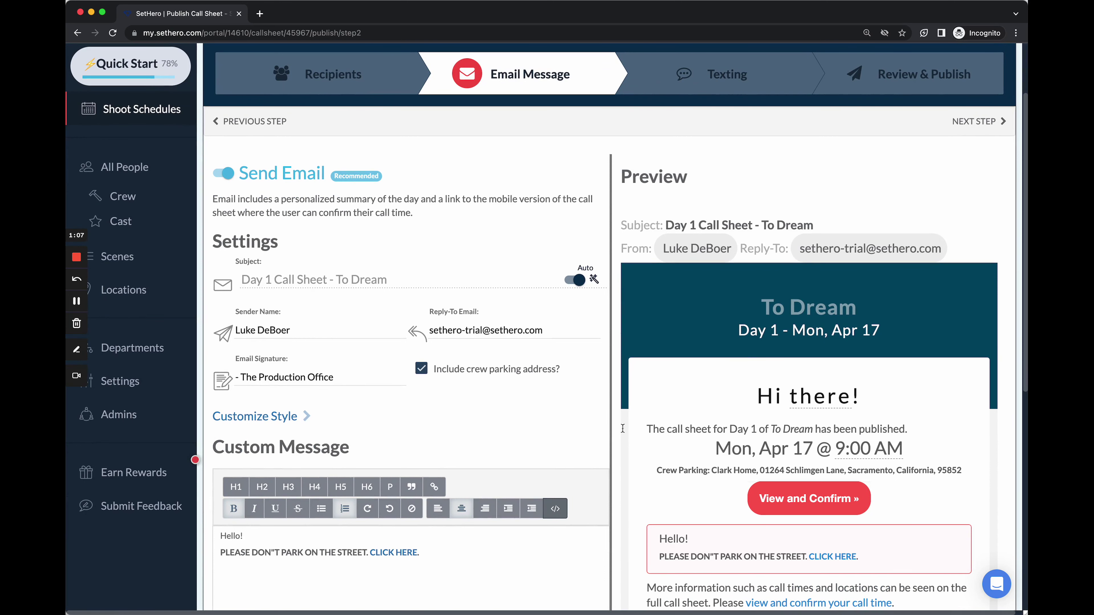
pyautogui.scroll(-1, 622, 428)
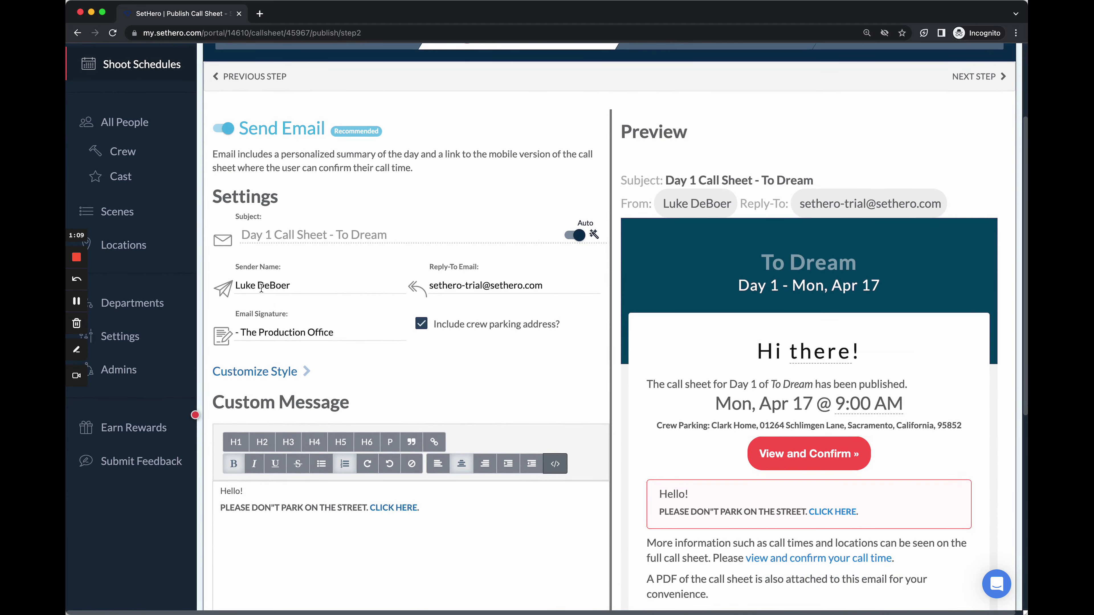
pyautogui.click(576, 235)
pyautogui.click(321, 236)
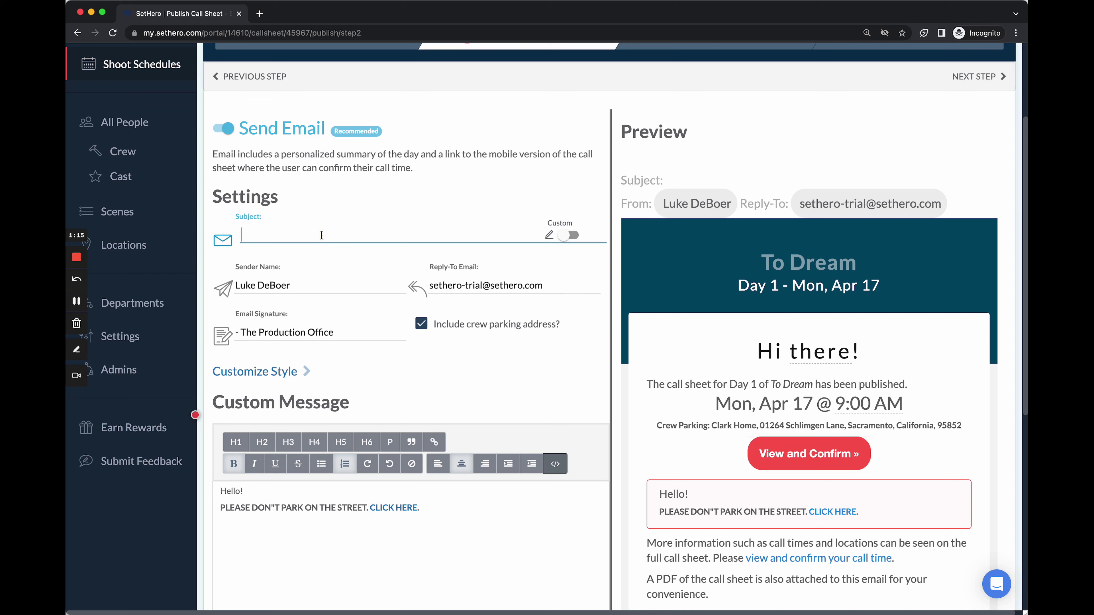
pyautogui.write('CALL SHEET')
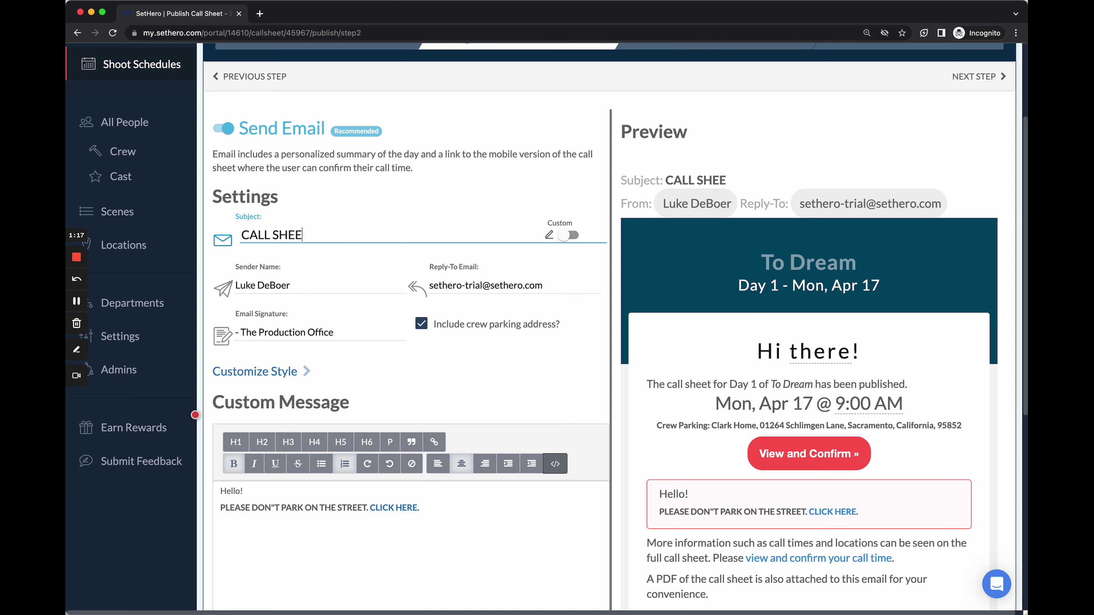
pyautogui.click(573, 236)
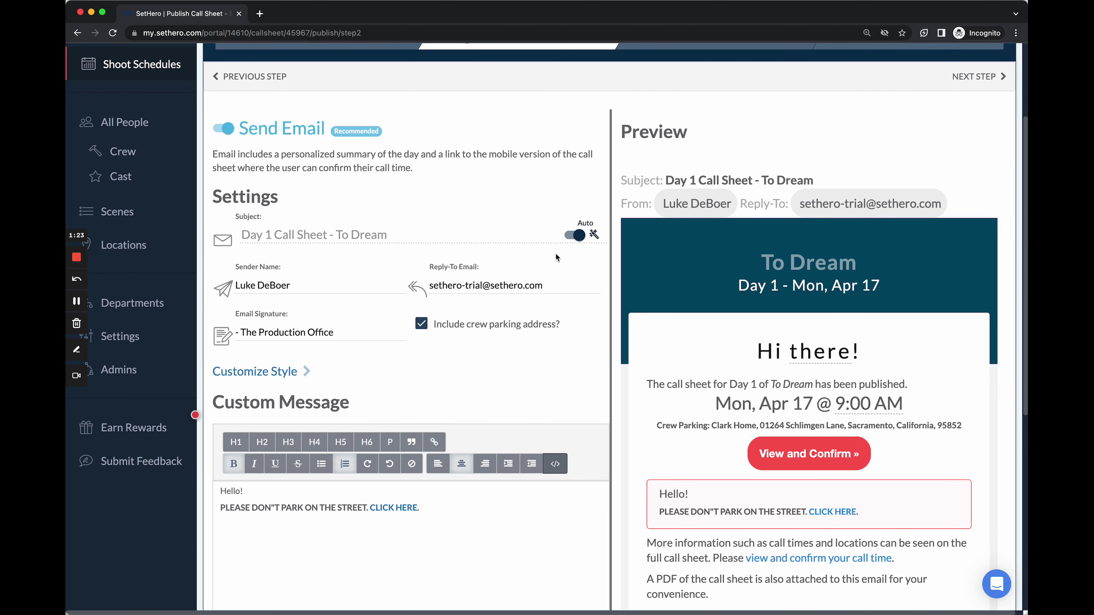
# Step: Inspect the email's Sender Name and Reply-To address fields
pyautogui.scroll(-1, 519, 261)
pyautogui.moveTo(295, 256); pyautogui.dragTo(227, 255)
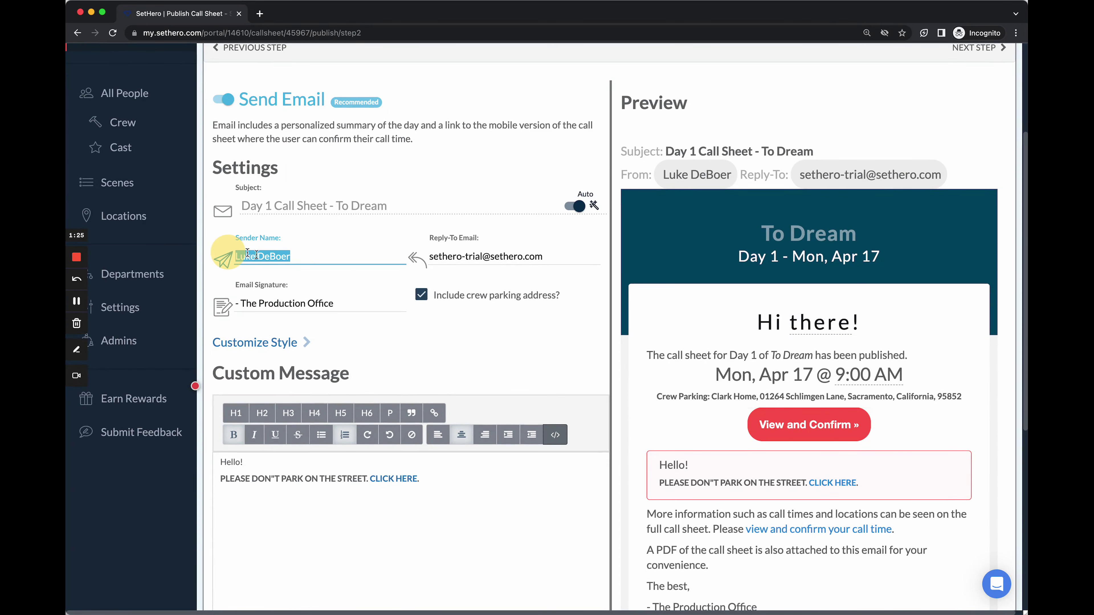
pyautogui.click(465, 258)
pyautogui.moveTo(482, 258); pyautogui.dragTo(430, 258)
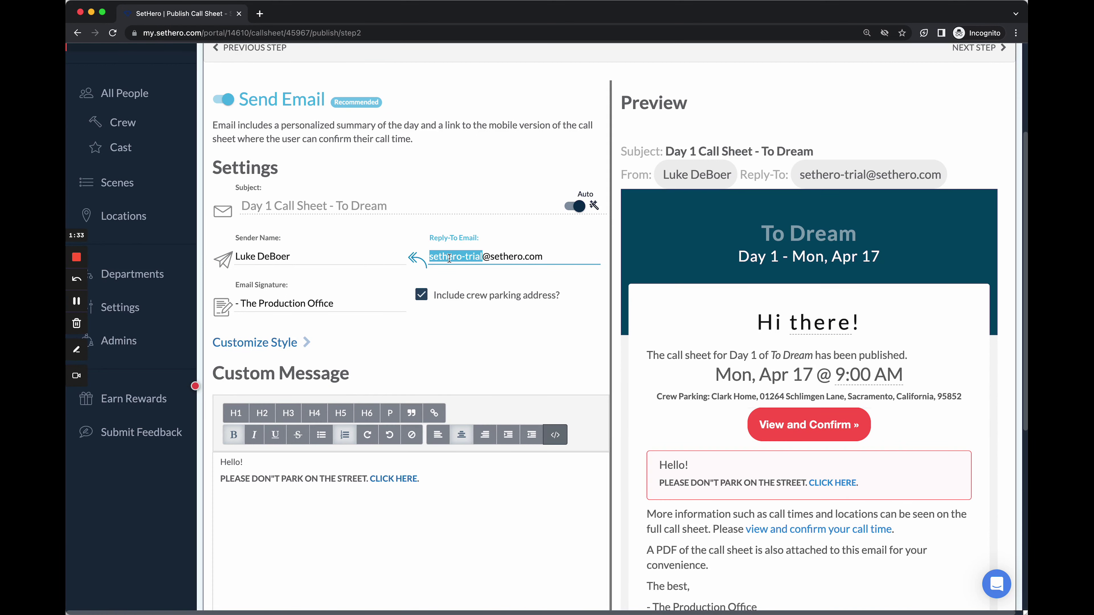
# Step: Darken the email's primary colour to #134458 in the style options
pyautogui.click(510, 343)
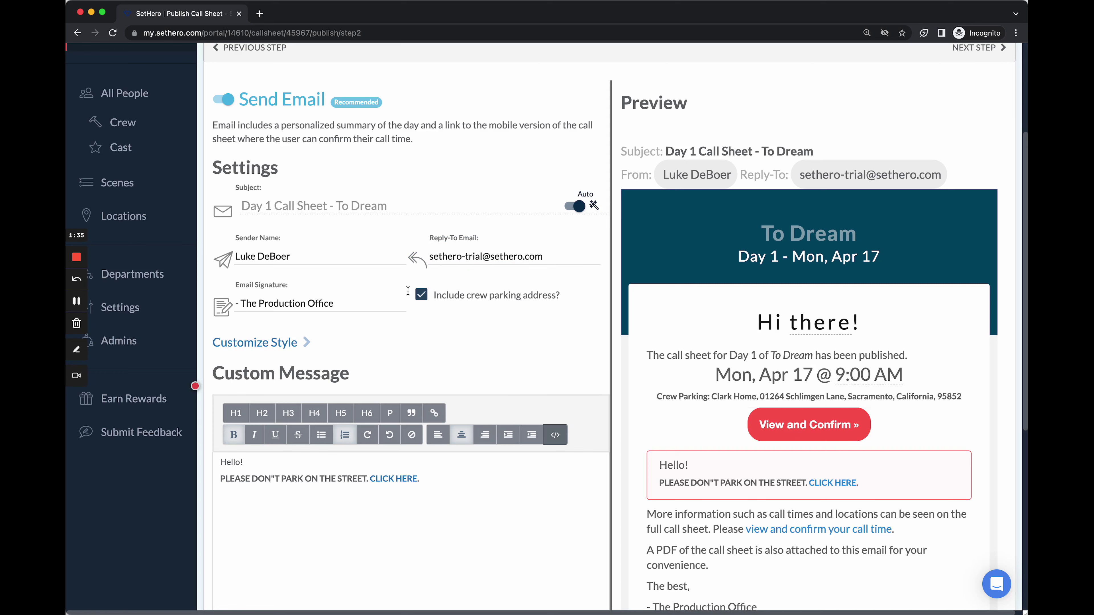
pyautogui.click(282, 343)
pyautogui.scroll(-3, 401, 339)
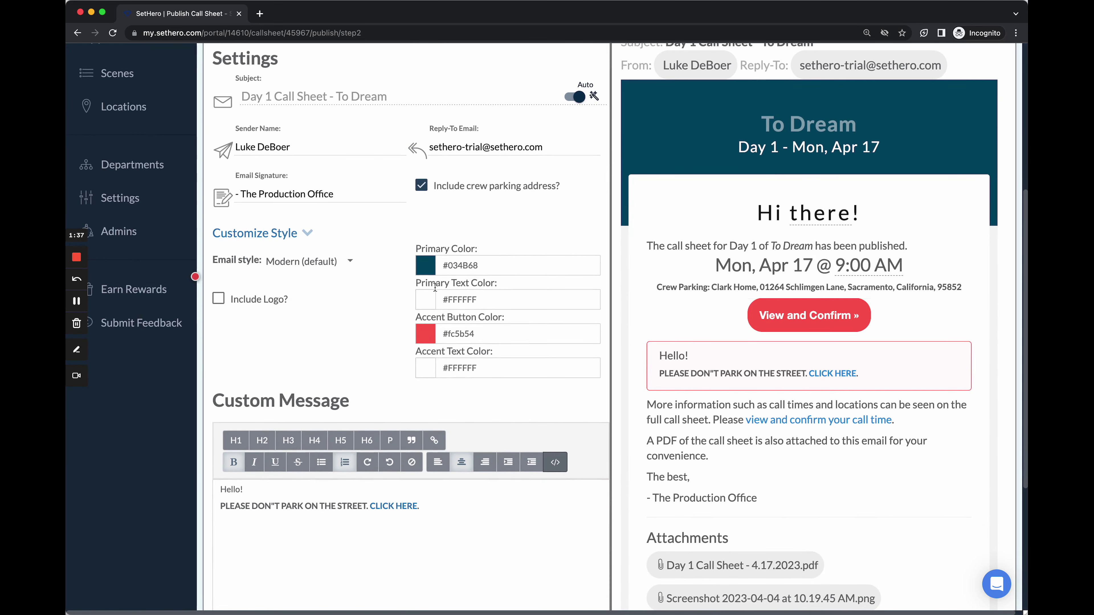
pyautogui.click(427, 267)
pyautogui.moveTo(488, 325)
pyautogui.mouseDown()
pyautogui.moveTo(499, 305)
pyautogui.moveTo(485, 332)
pyautogui.mouseUp()
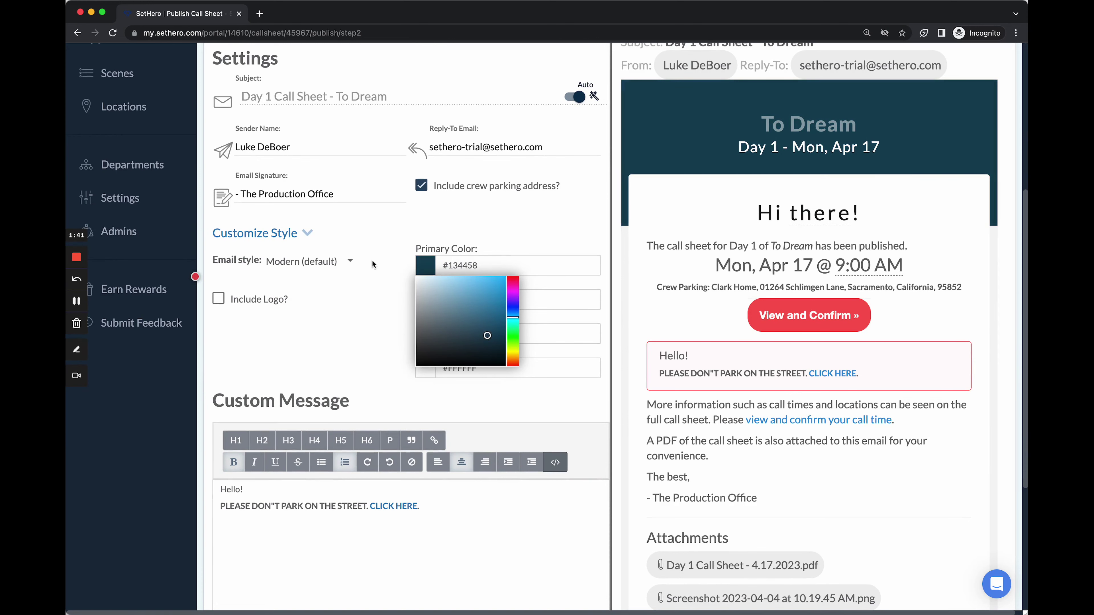
# Step: Preview the Simple email style, then switch back to Modern (default)
pyautogui.click(329, 259)
pyautogui.click(320, 291)
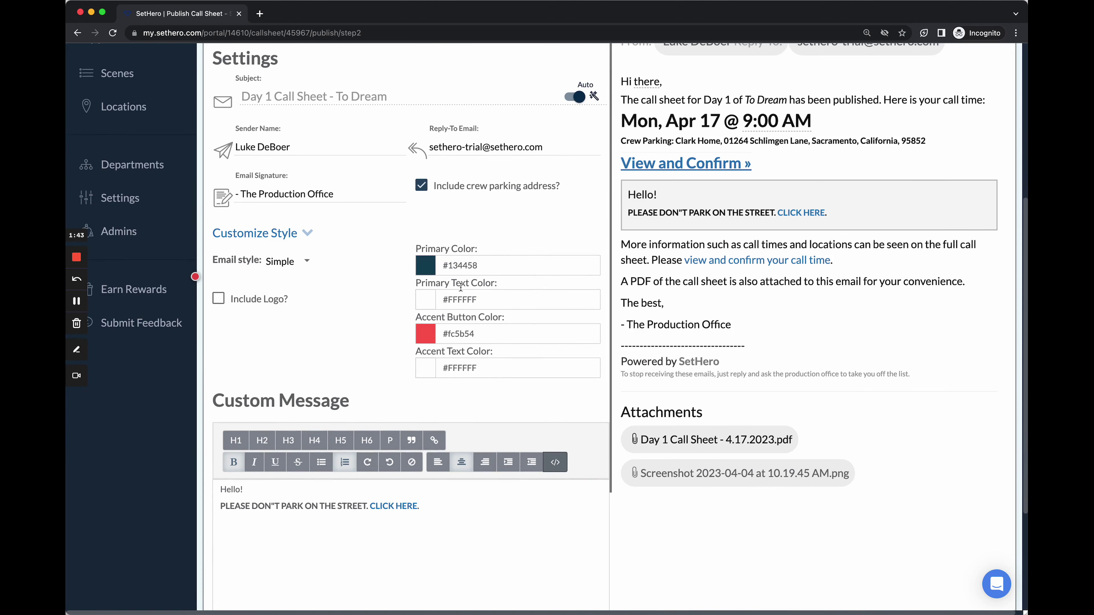
pyautogui.scroll(3, 777, 105)
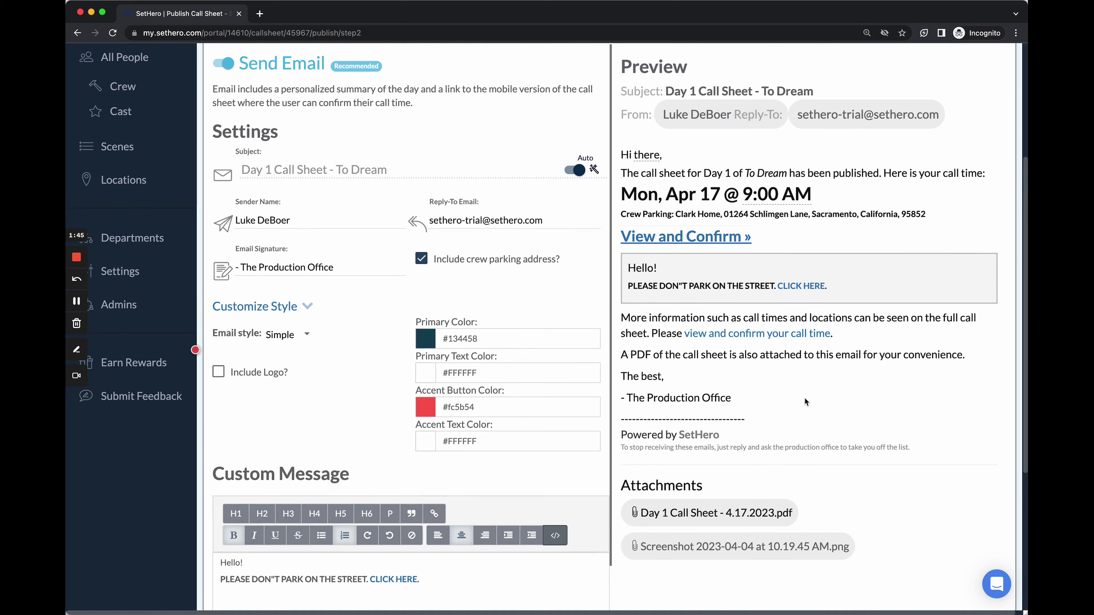
pyautogui.click(286, 335)
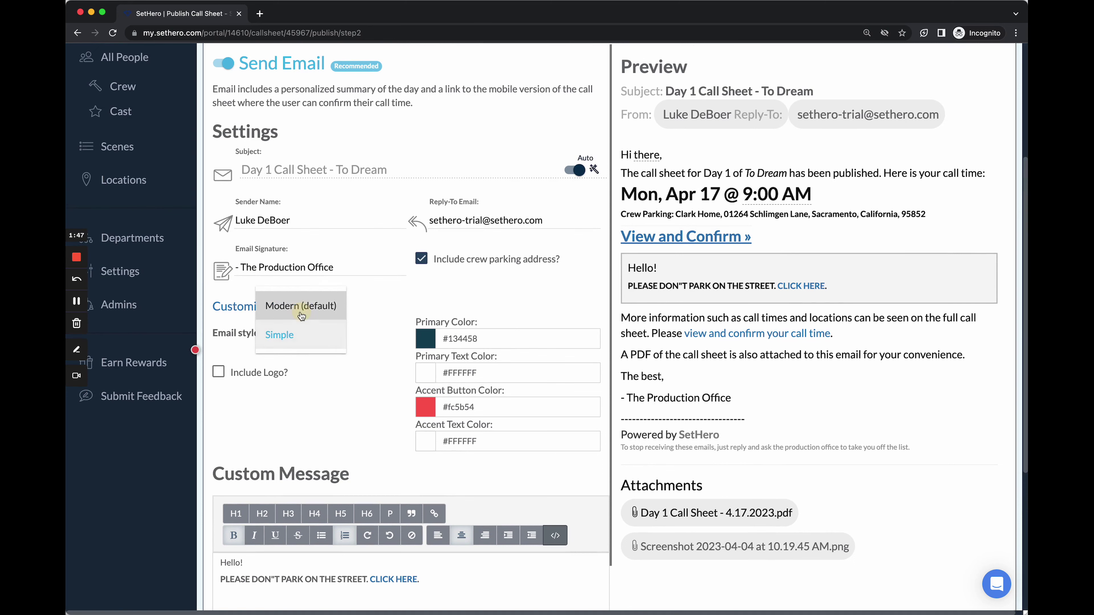
pyautogui.click(284, 305)
pyautogui.scroll(-5, 397, 436)
# Step: Add a new line 'This is a note from' below the parking notice
pyautogui.click(459, 471)
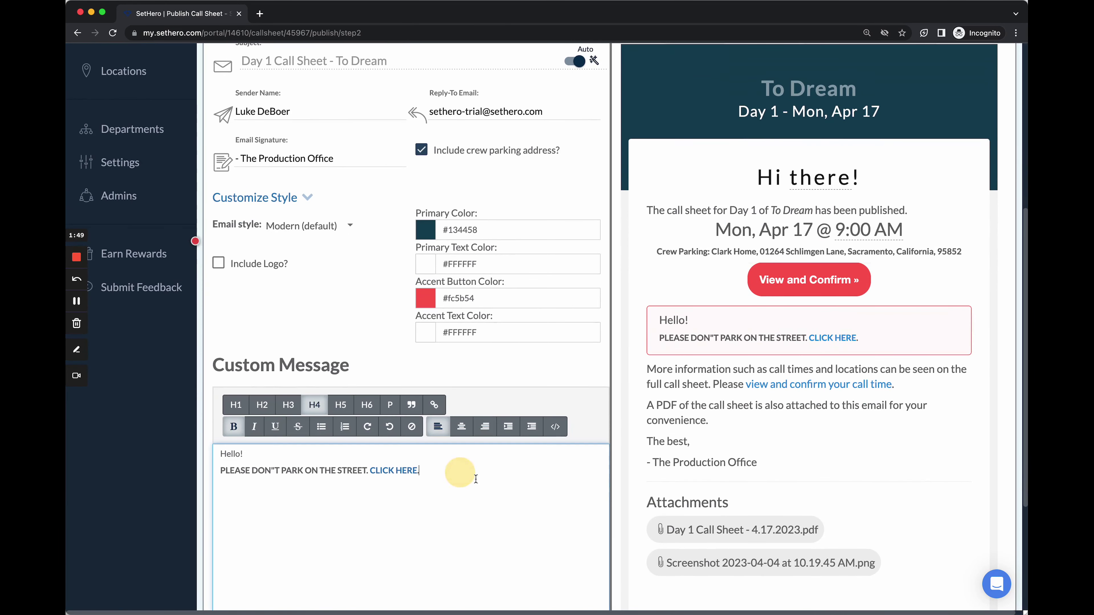
pyautogui.tripleClick(233, 452)
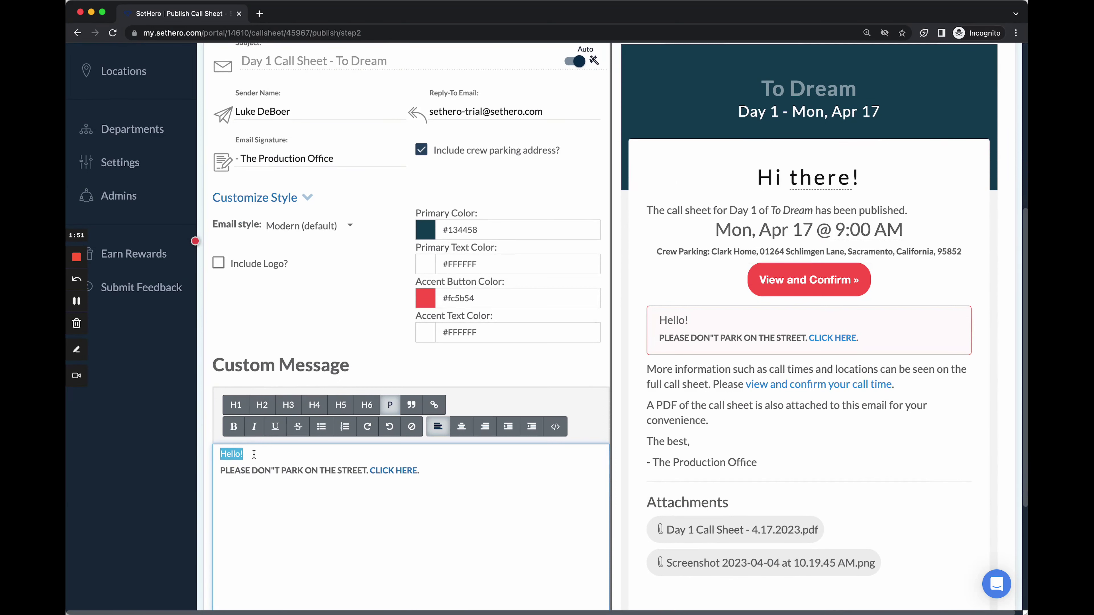
pyautogui.click(446, 474)
pyautogui.press('Return')
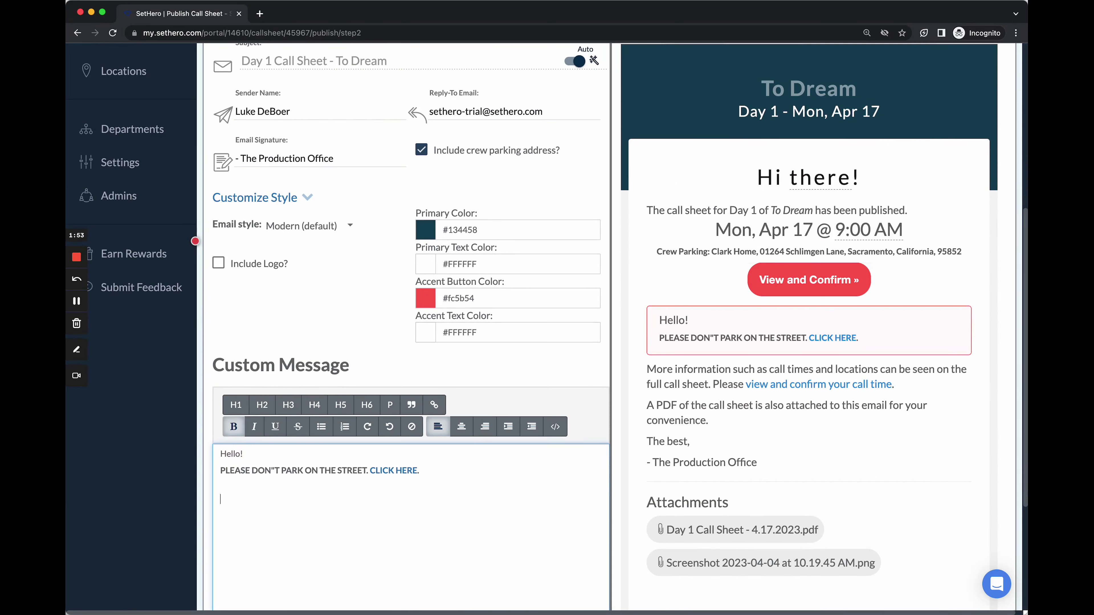
pyautogui.write('This is a note from')
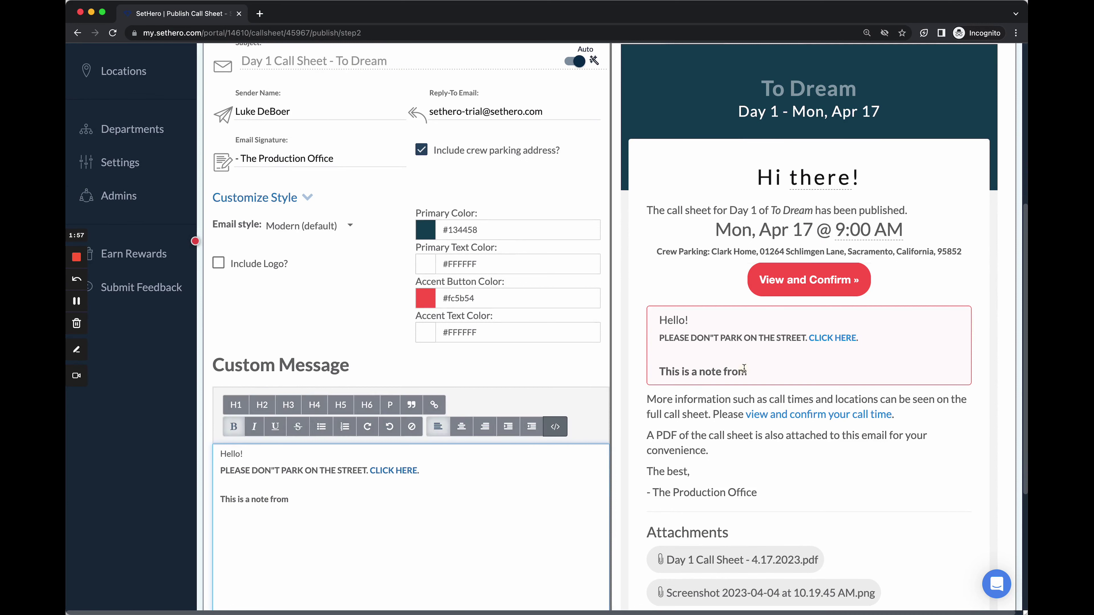
# Step: Check the new note line in the email preview
pyautogui.click(744, 368)
pyautogui.click(666, 370)
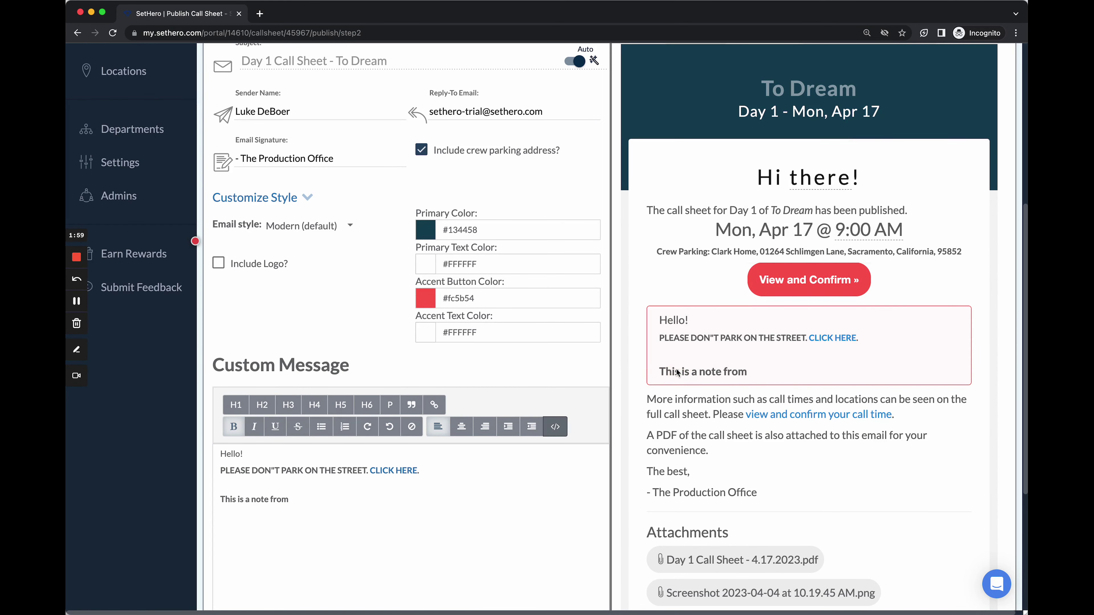
pyautogui.tripleClick(677, 372)
pyautogui.moveTo(748, 371); pyautogui.dragTo(733, 374)
pyautogui.click(742, 373)
# Step: Make Hello! an underlined H2 heading, after undoing a first large-heading attempt
pyautogui.doubleClick(229, 454)
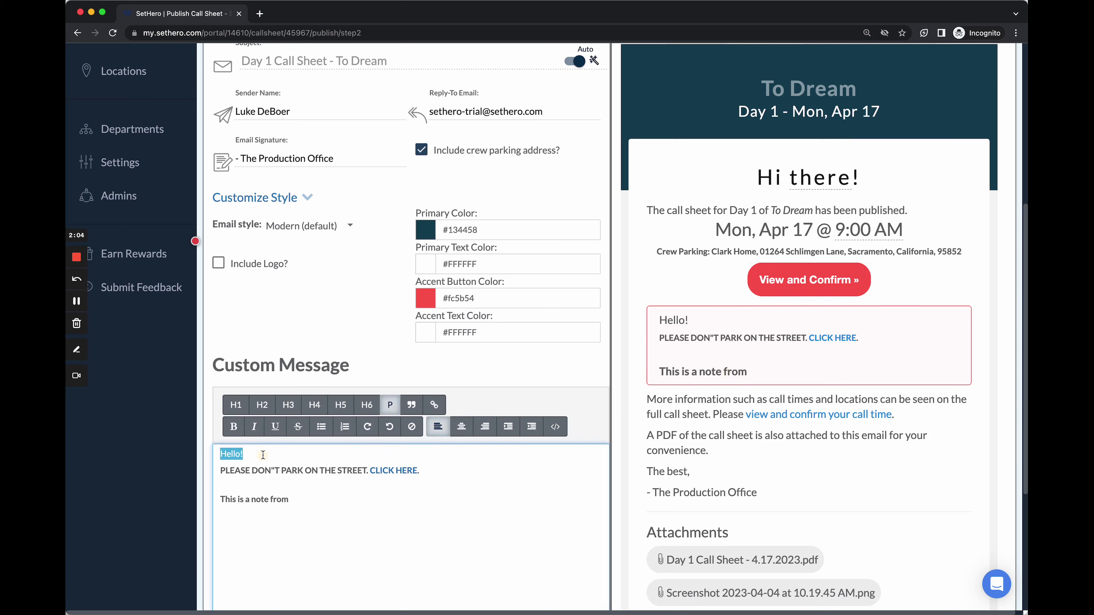
pyautogui.click(236, 405)
pyautogui.hotkey('ctrl', 'z')
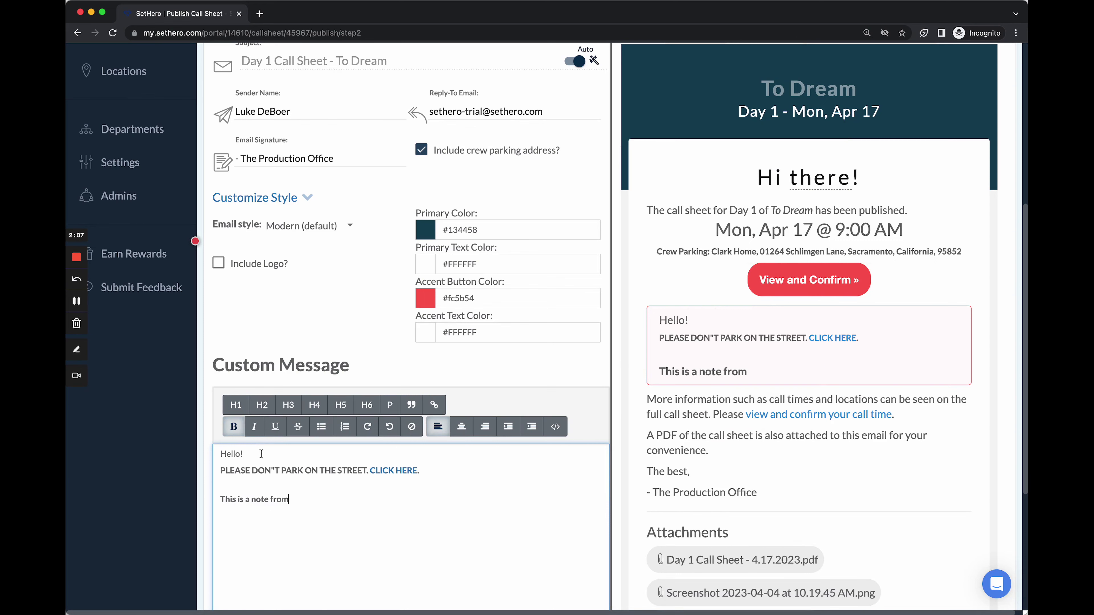
pyautogui.click(261, 455)
pyautogui.doubleClick(229, 455)
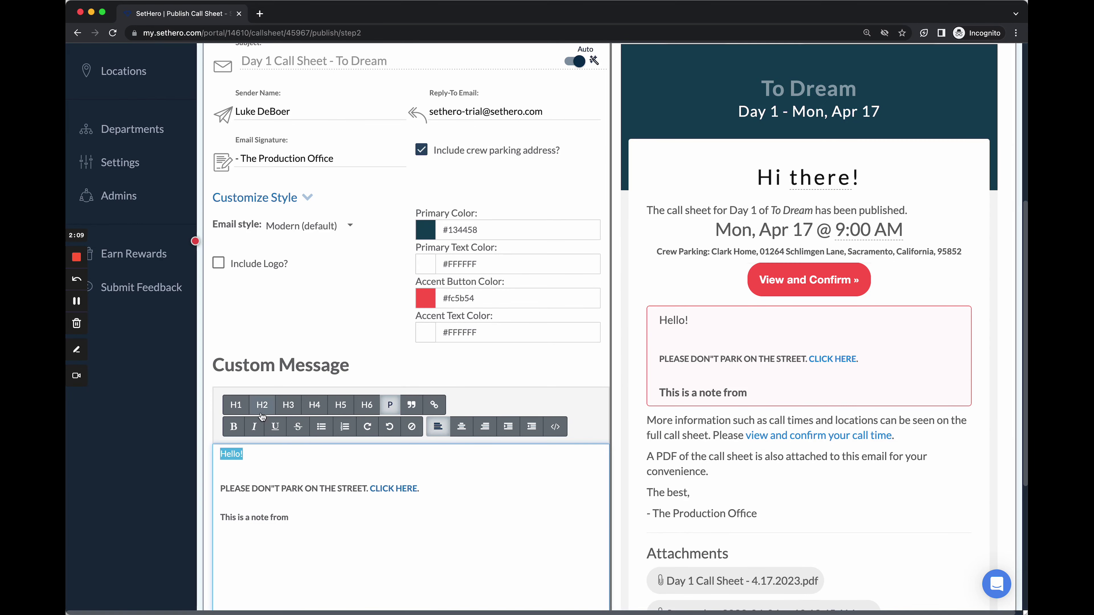
pyautogui.click(262, 405)
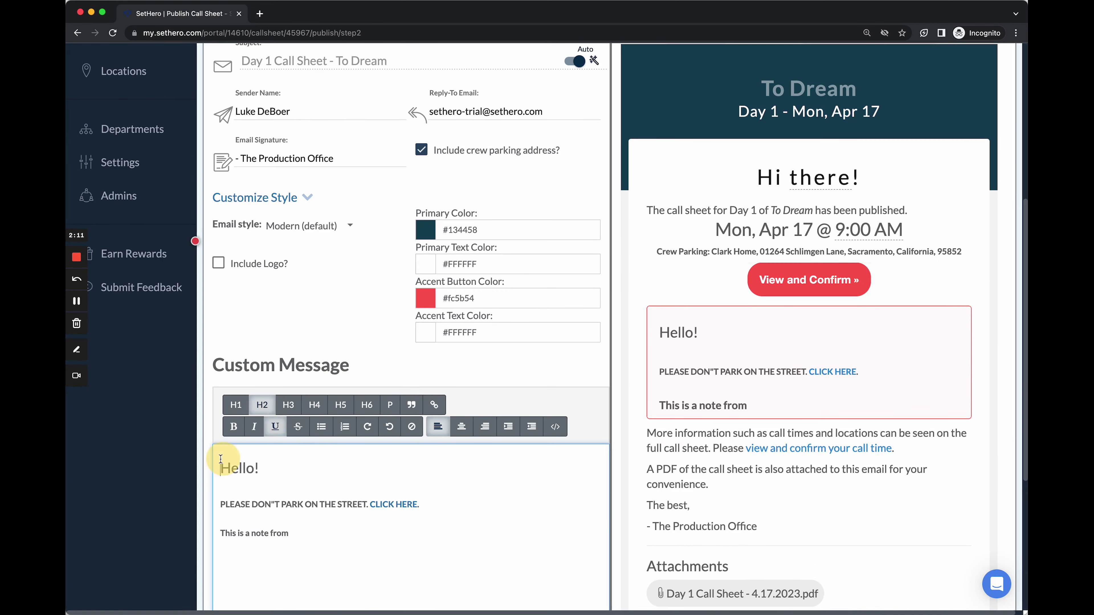
pyautogui.moveTo(220, 467); pyautogui.dragTo(260, 468)
pyautogui.click(271, 432)
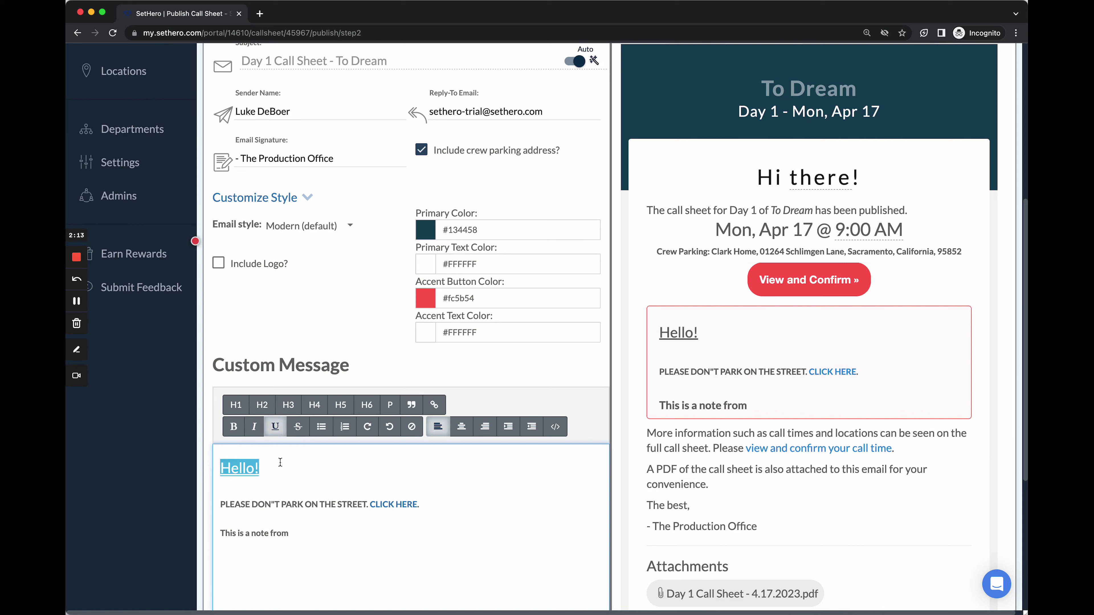
pyautogui.click(280, 466)
# Step: Check where the CLICK HERE link points, then return to the top of the message
pyautogui.click(274, 484)
pyautogui.click(411, 505)
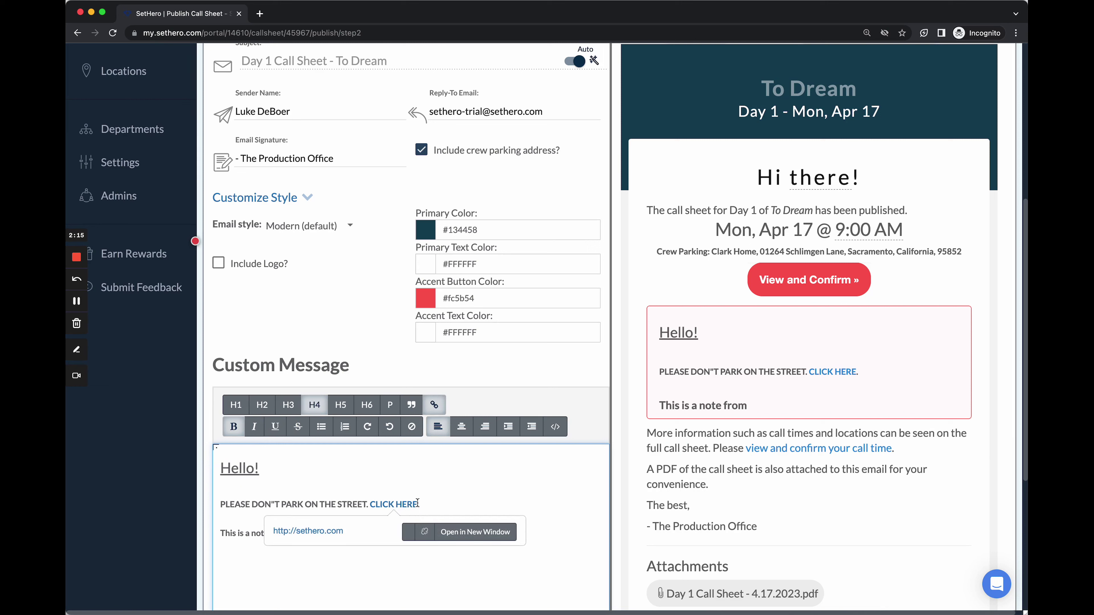
pyautogui.click(447, 481)
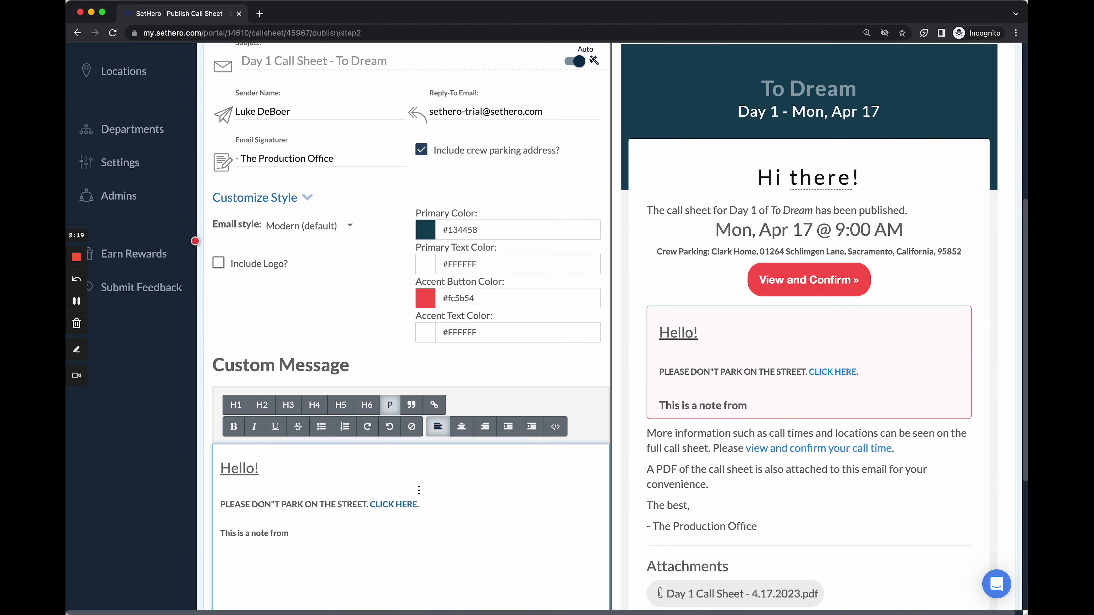
pyautogui.scroll(8, 763, 383)
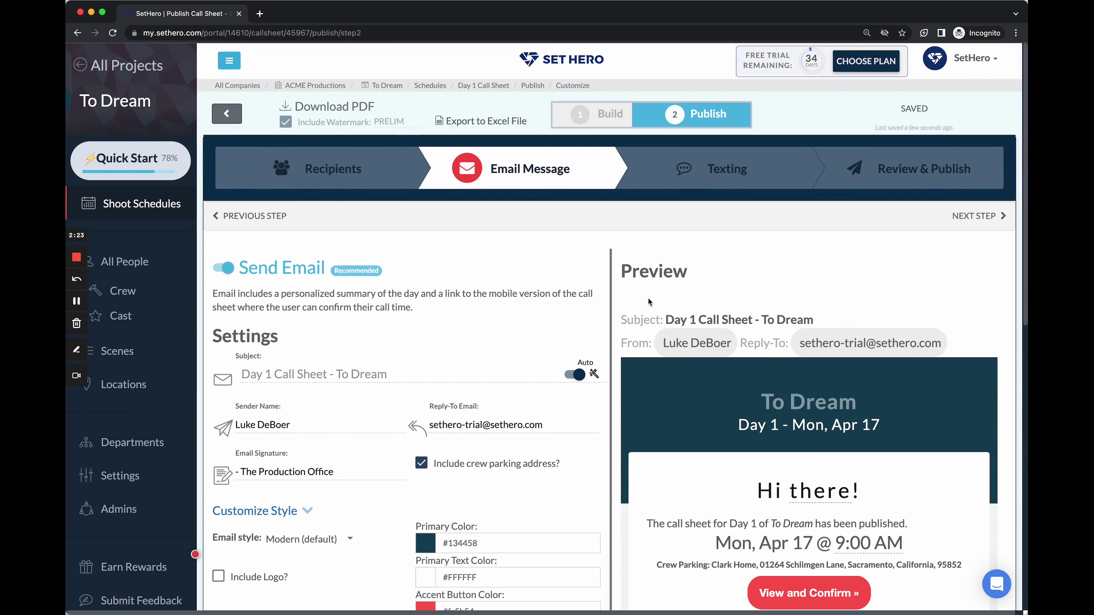
# Step: Review the Texting step's SMS preview with the 9:00 AM call time and confirmation link
pyautogui.click(751, 182)
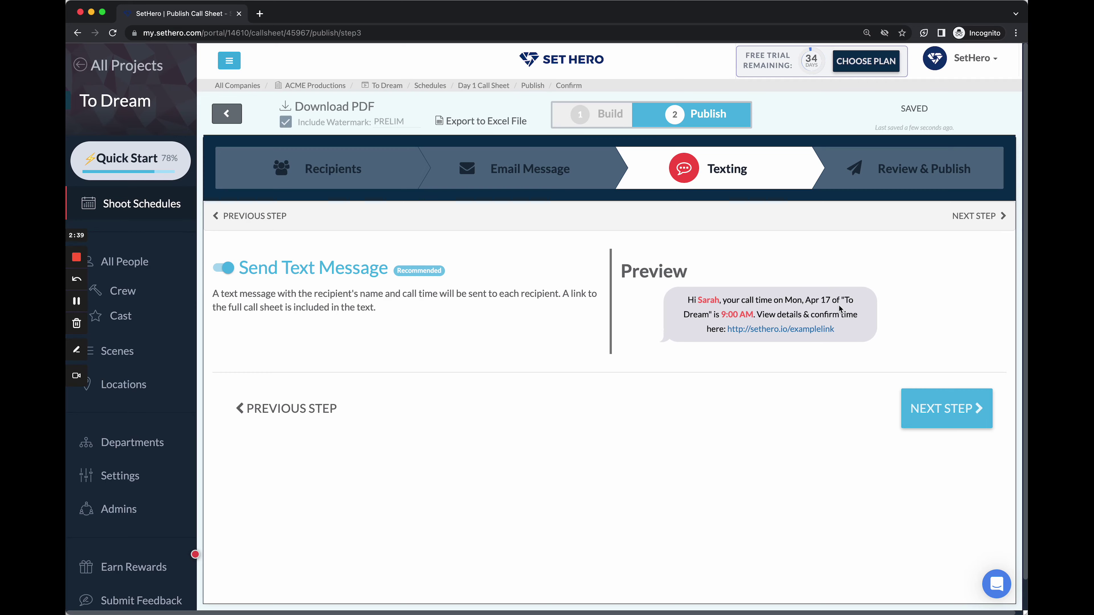
pyautogui.scroll(5, 838, 305)
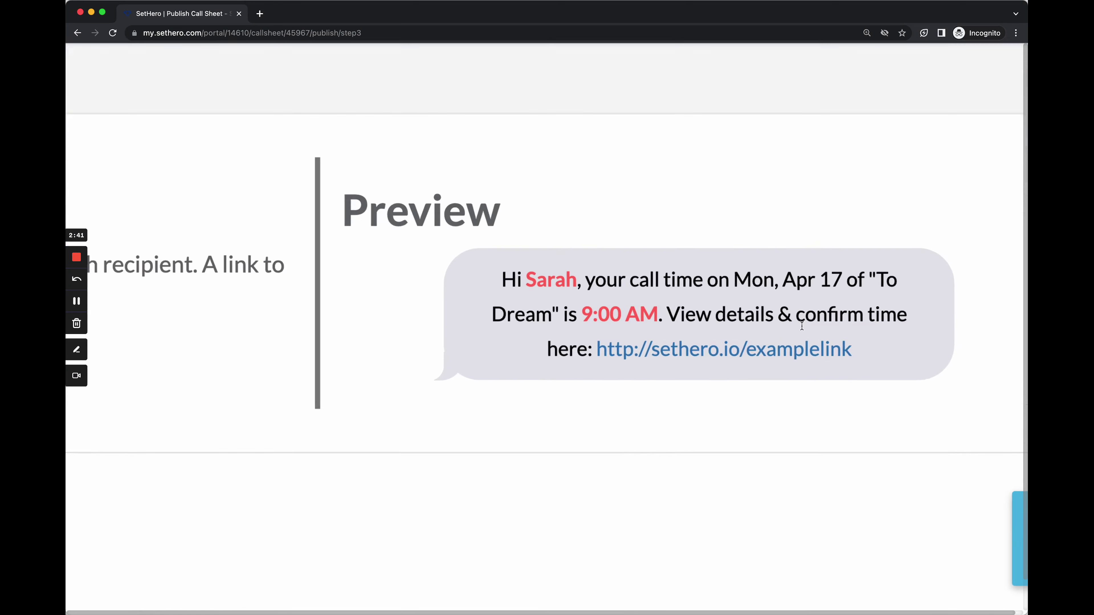
pyautogui.hscroll(5, 802, 326)
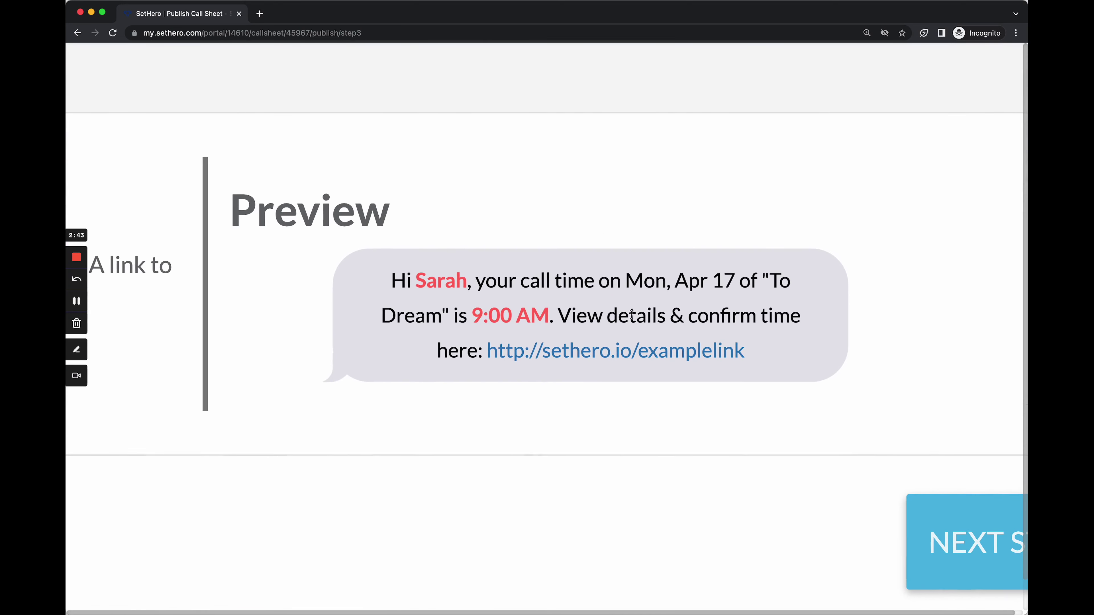
pyautogui.moveTo(437, 282)
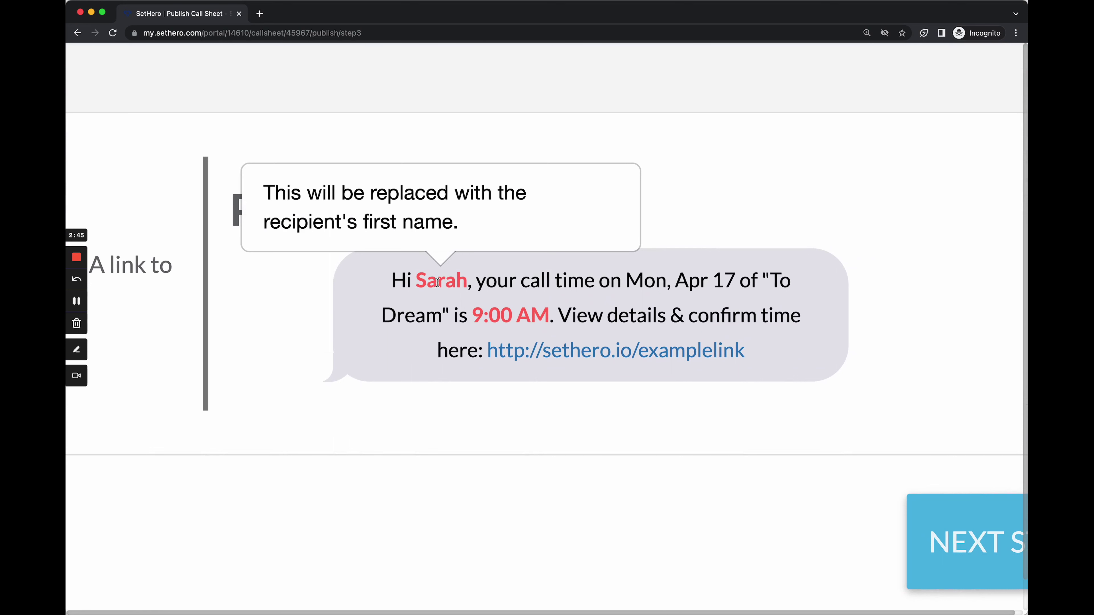
pyautogui.moveTo(503, 317)
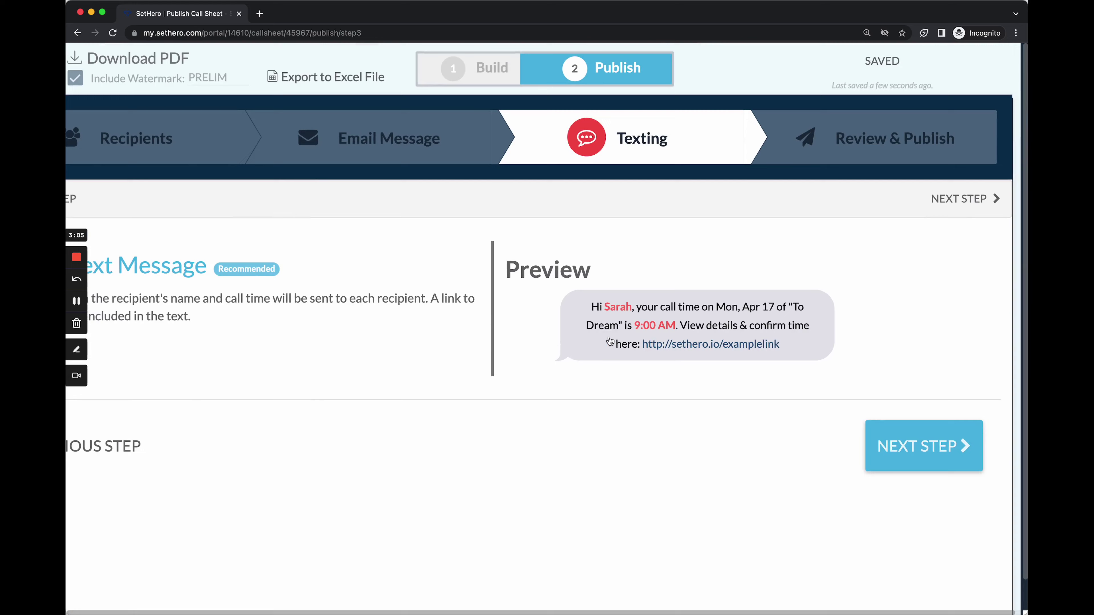
# Step: Glance at Review & Publish, then narrow recipients to only the co-producer
pyautogui.click(940, 403)
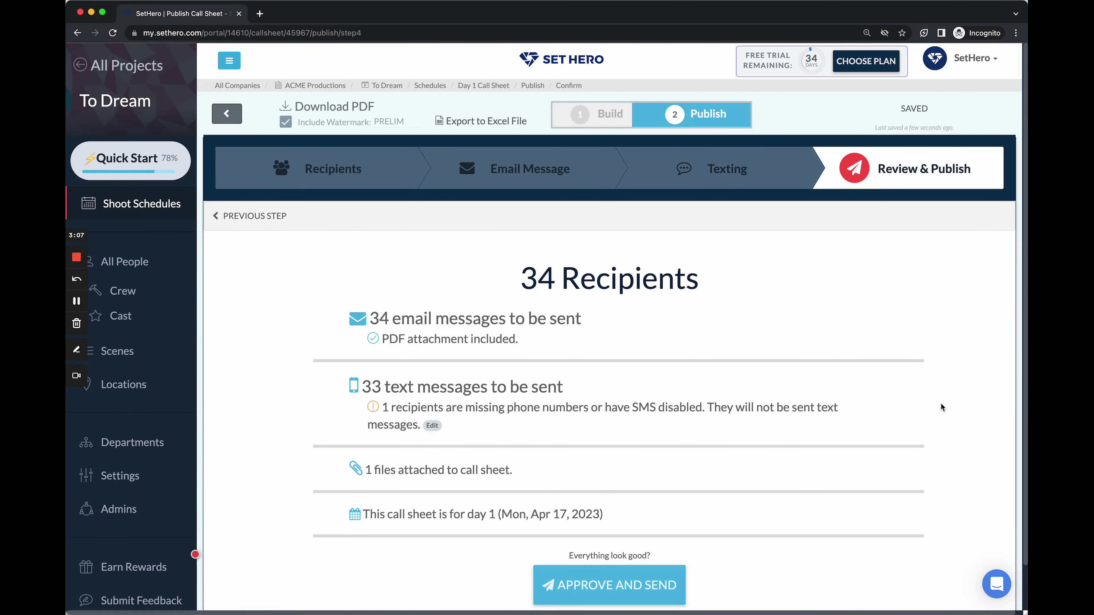
pyautogui.scroll(-2, 900, 366)
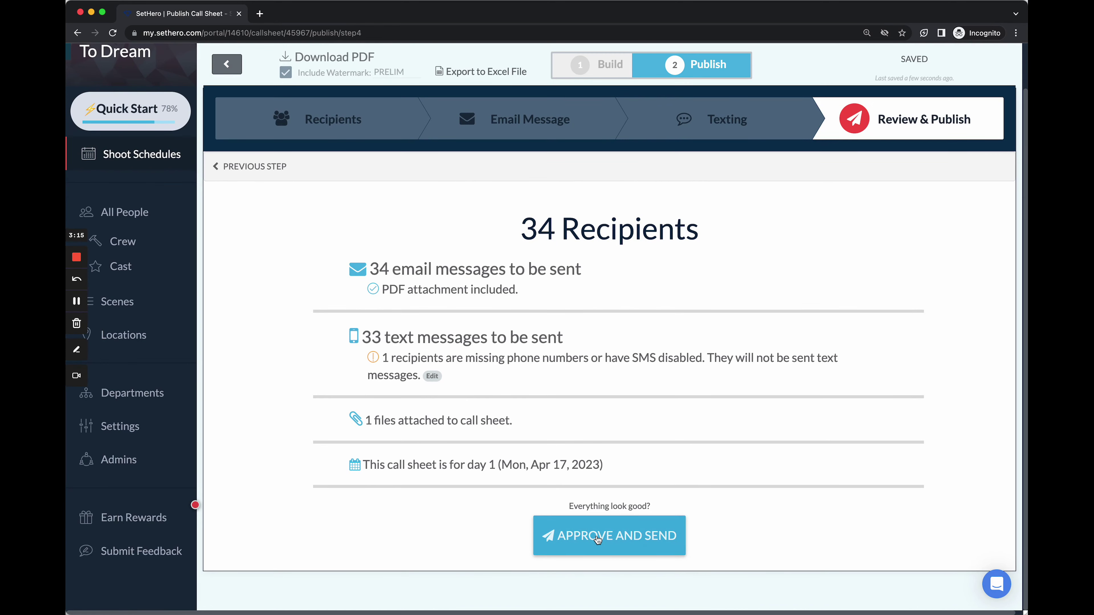
pyautogui.click(362, 125)
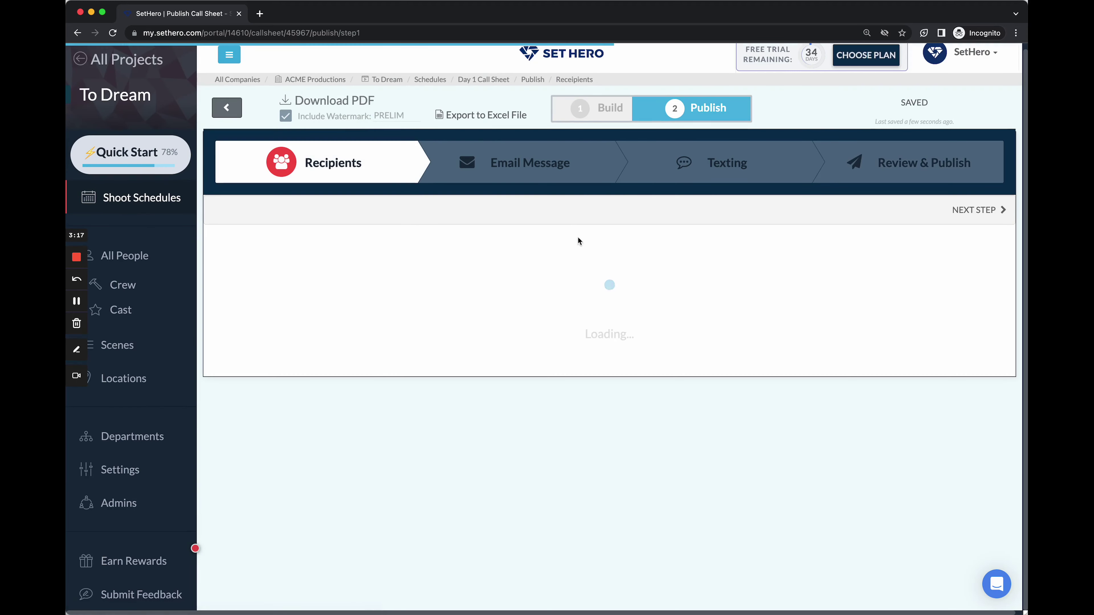
pyautogui.click(626, 298)
pyautogui.click(303, 341)
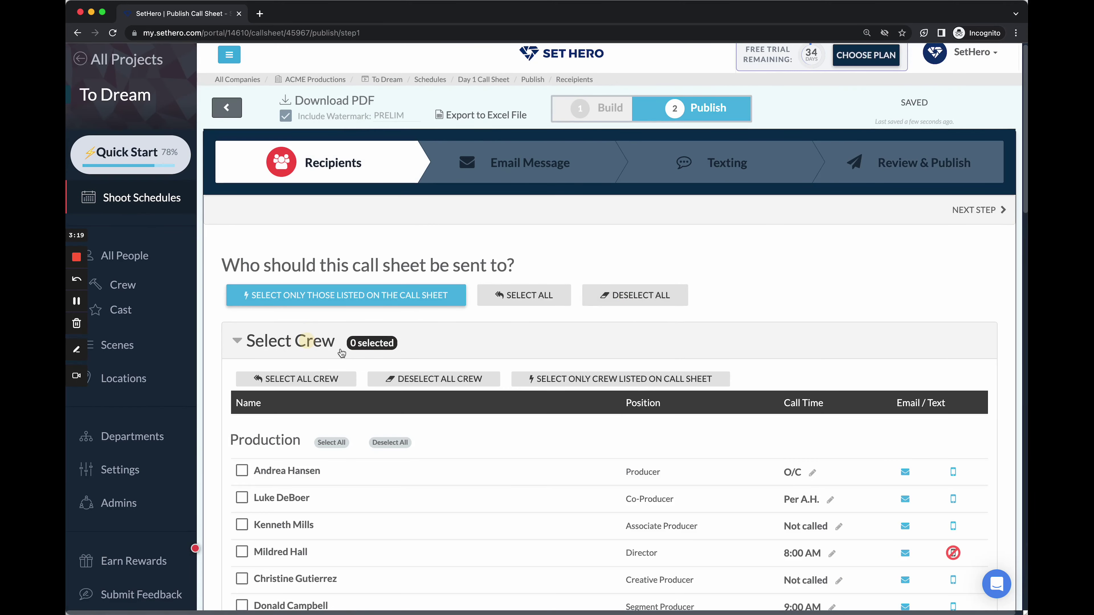
pyautogui.click(260, 498)
pyautogui.click(318, 341)
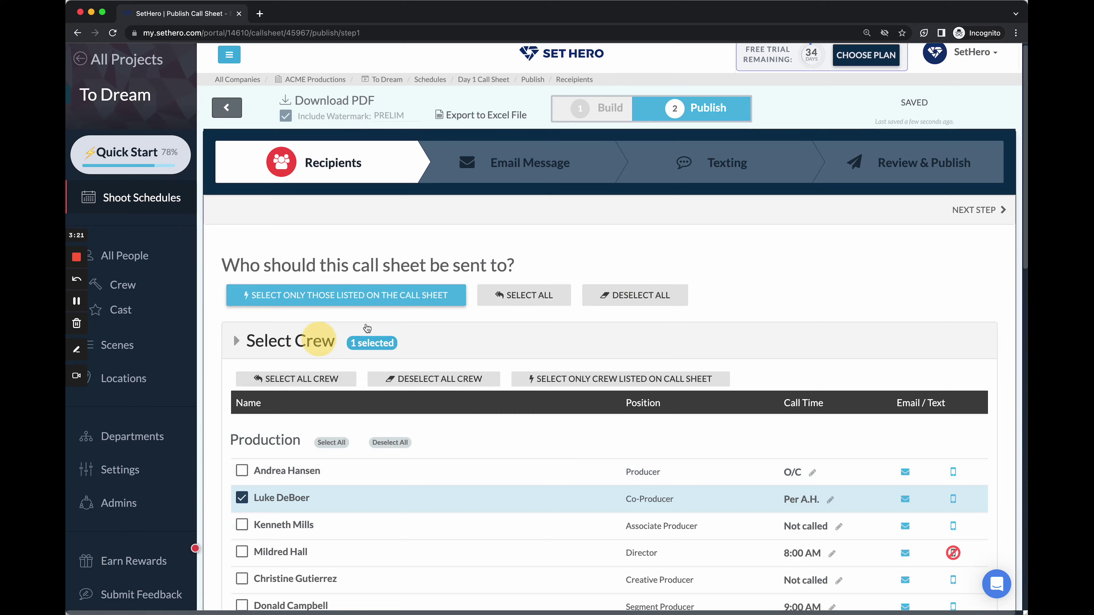
# Step: Approve and send the Day 1 call sheet from Review & Publish
pyautogui.click(906, 170)
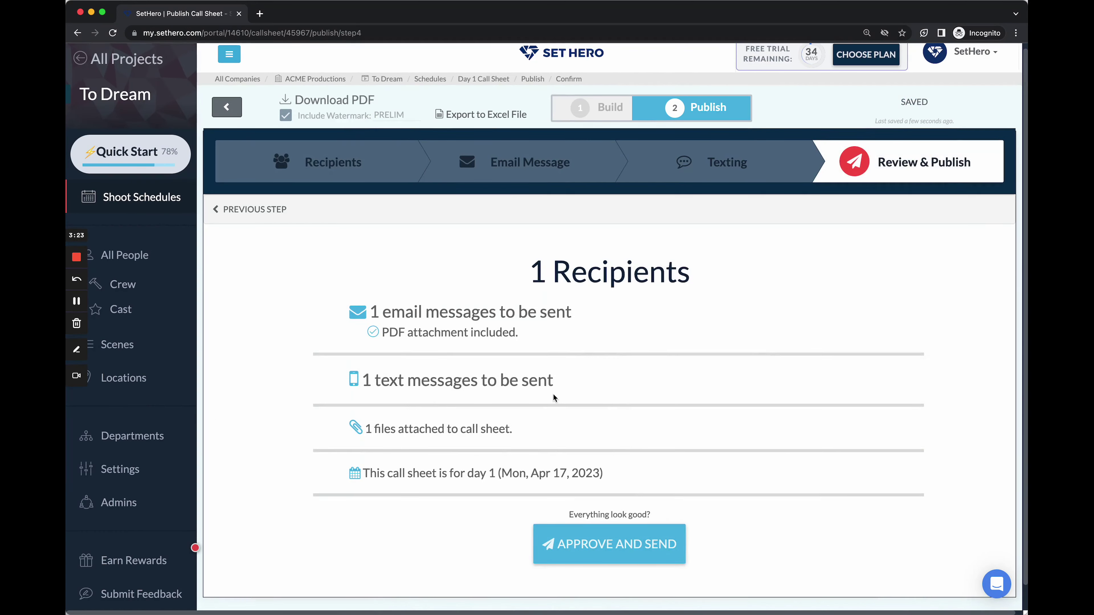
pyautogui.scroll(-1, 553, 393)
pyautogui.click(621, 526)
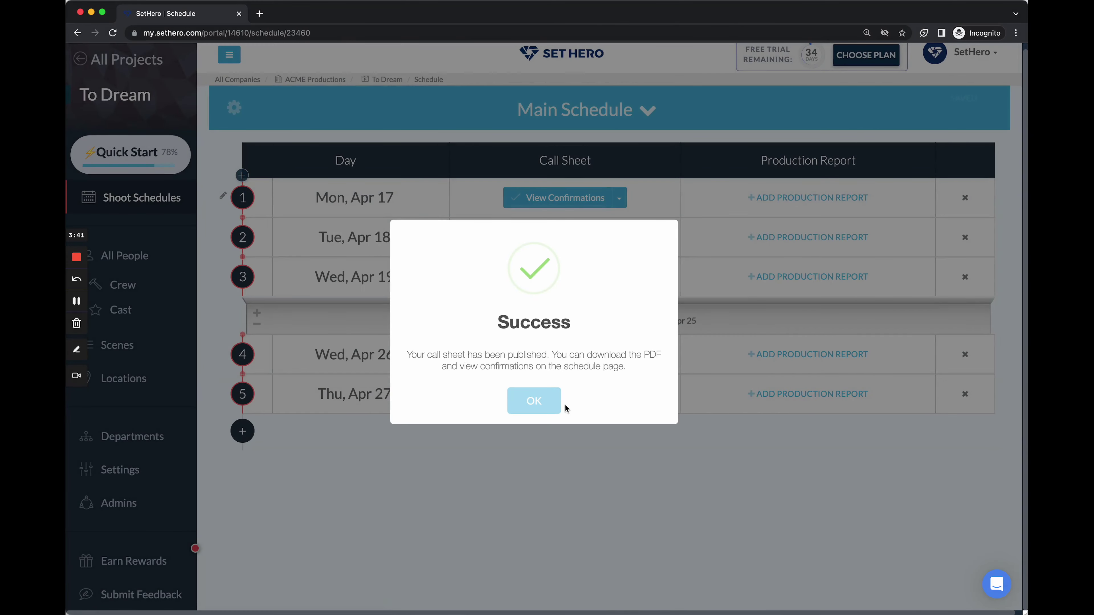
# Step: Dismiss the publish Success message to reveal the Main Schedule
pyautogui.click(540, 405)
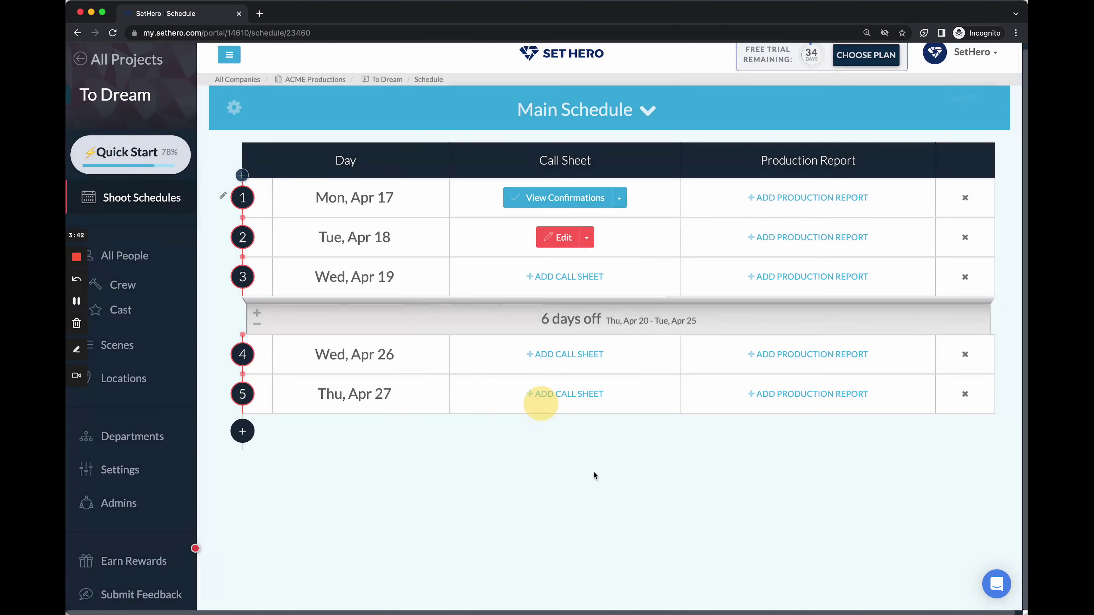
# Step: Open Day 1's View Confirmations list and refresh the recipient's delivery status
pyautogui.click(542, 204)
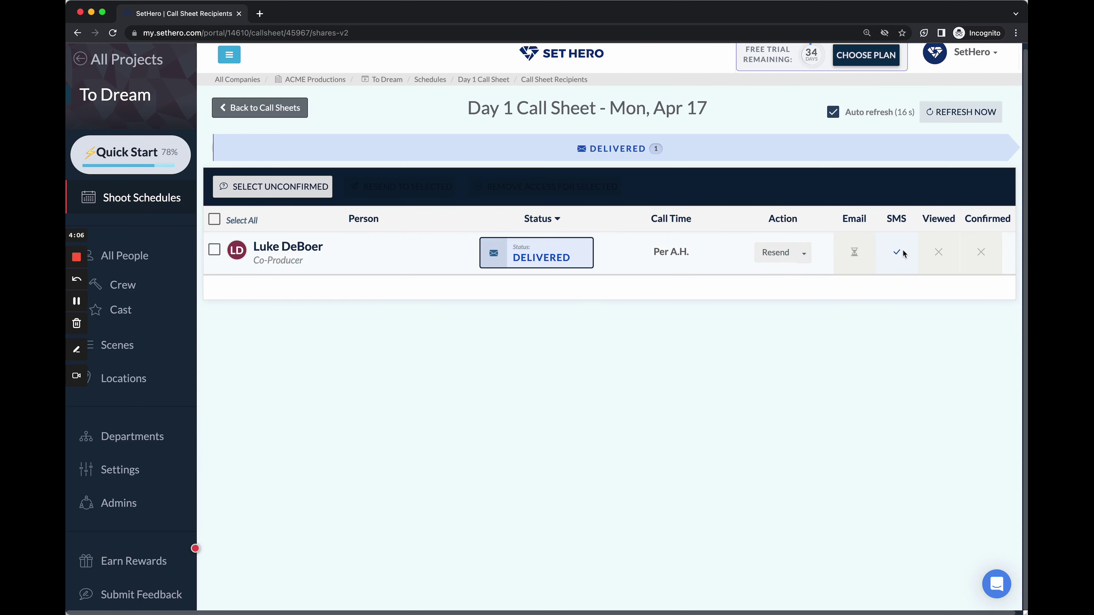
pyautogui.moveTo(892, 264)
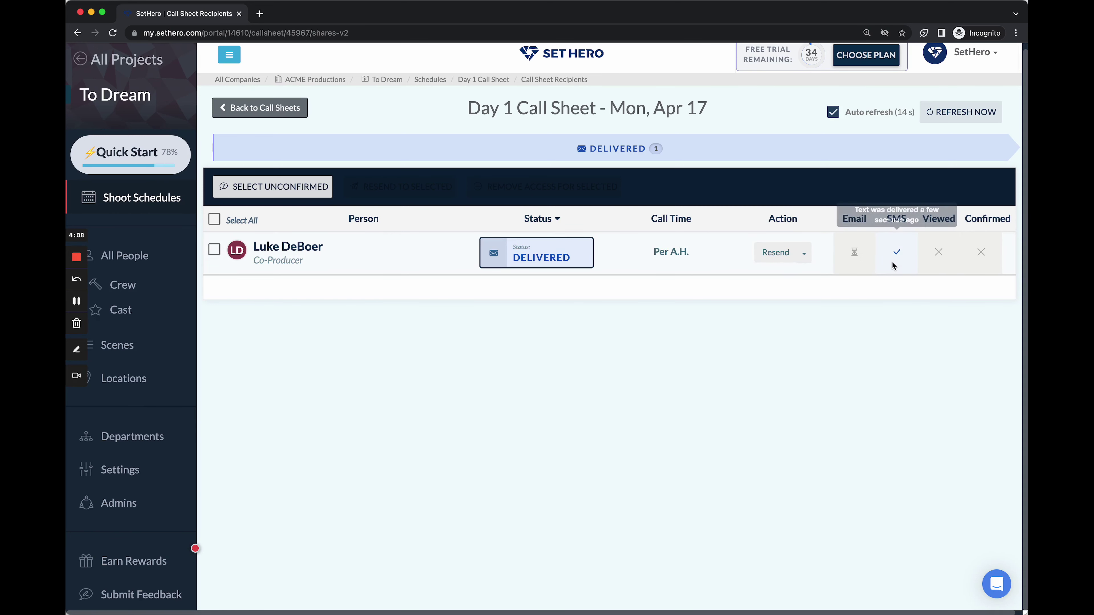
pyautogui.moveTo(856, 259)
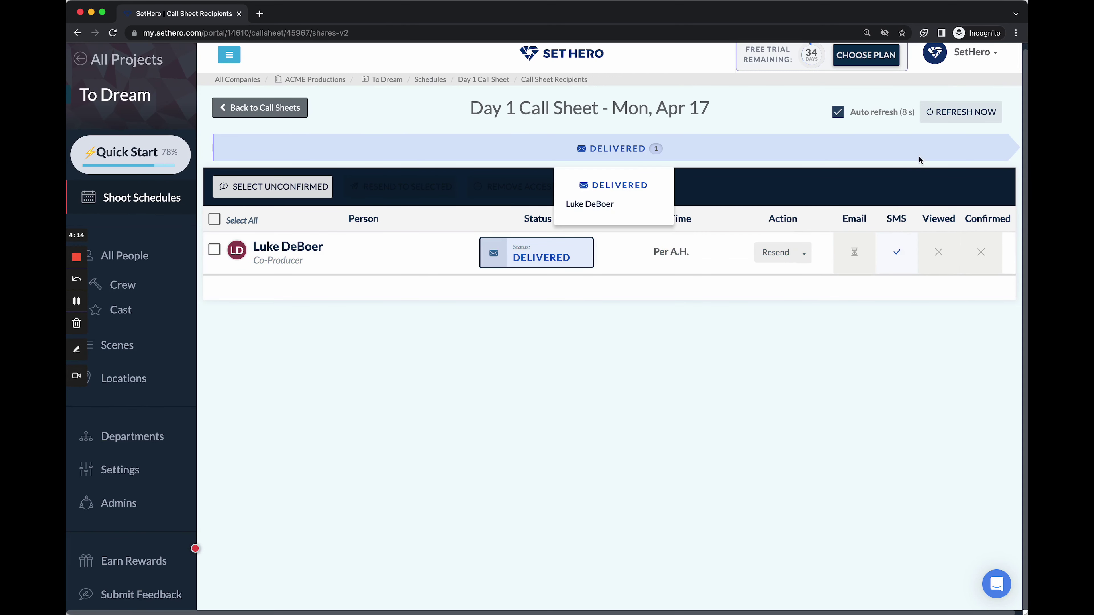
pyautogui.click(959, 113)
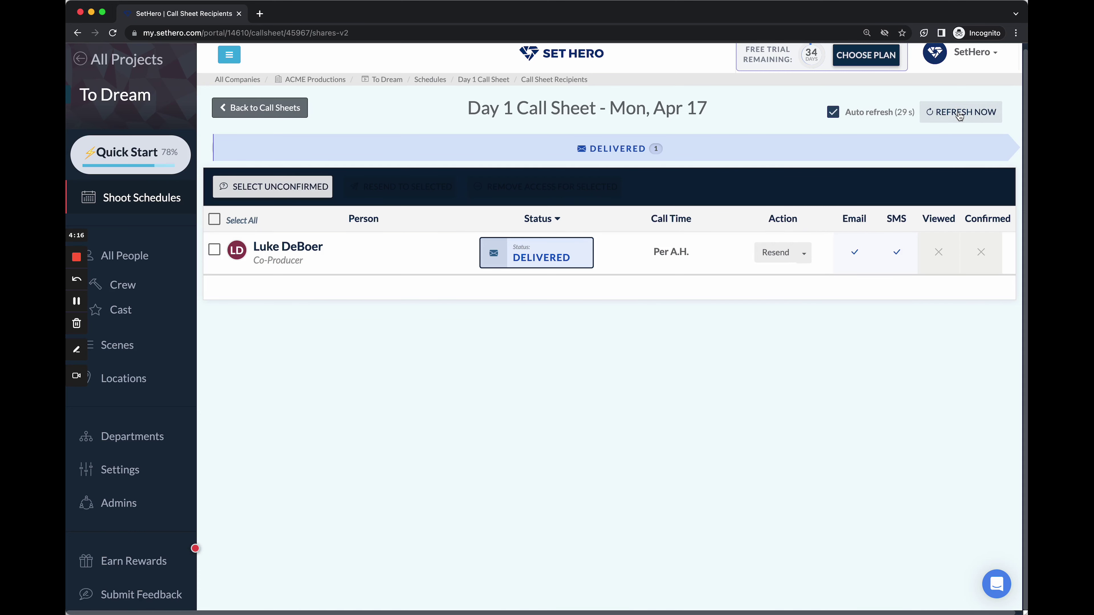
# Step: Try Resend and cancel it, open and close the actions list, toggle the row checkbox
pyautogui.moveTo(855, 253)
pyautogui.click(774, 254)
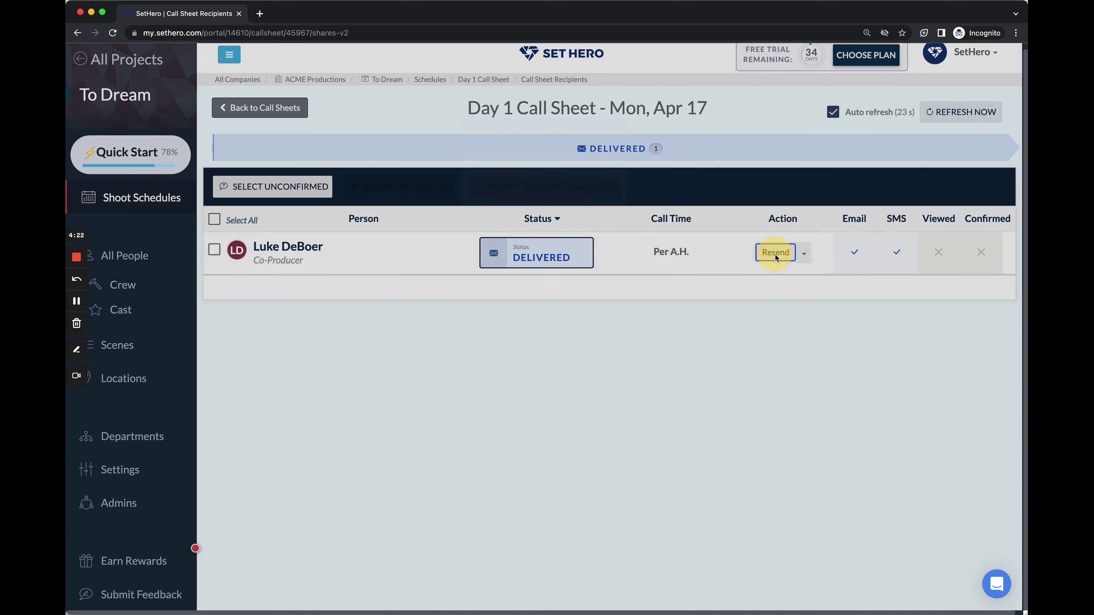
pyautogui.click(620, 240)
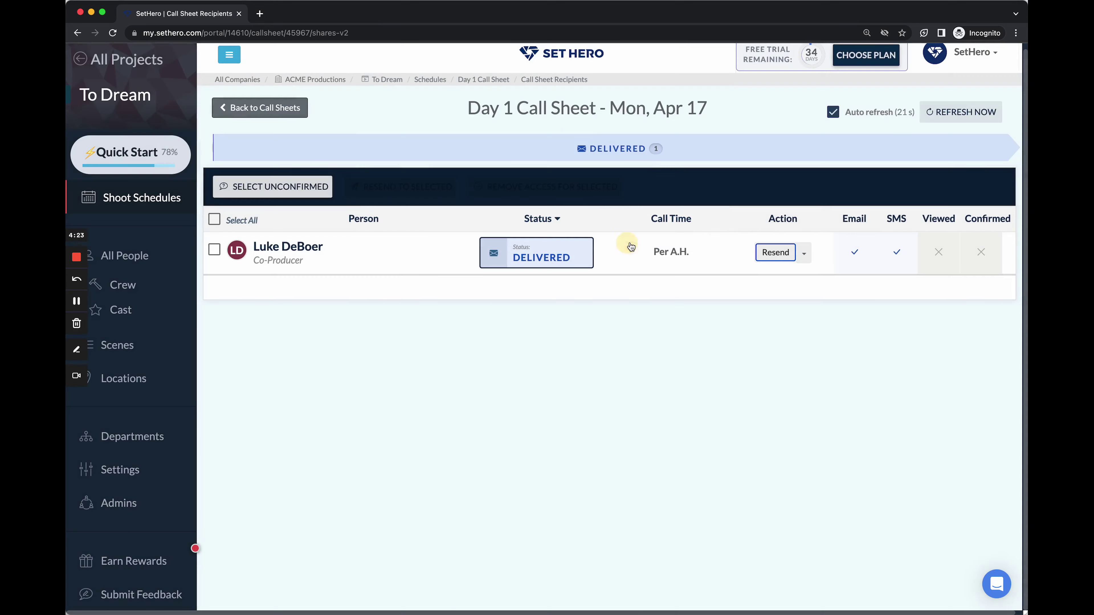
pyautogui.click(804, 254)
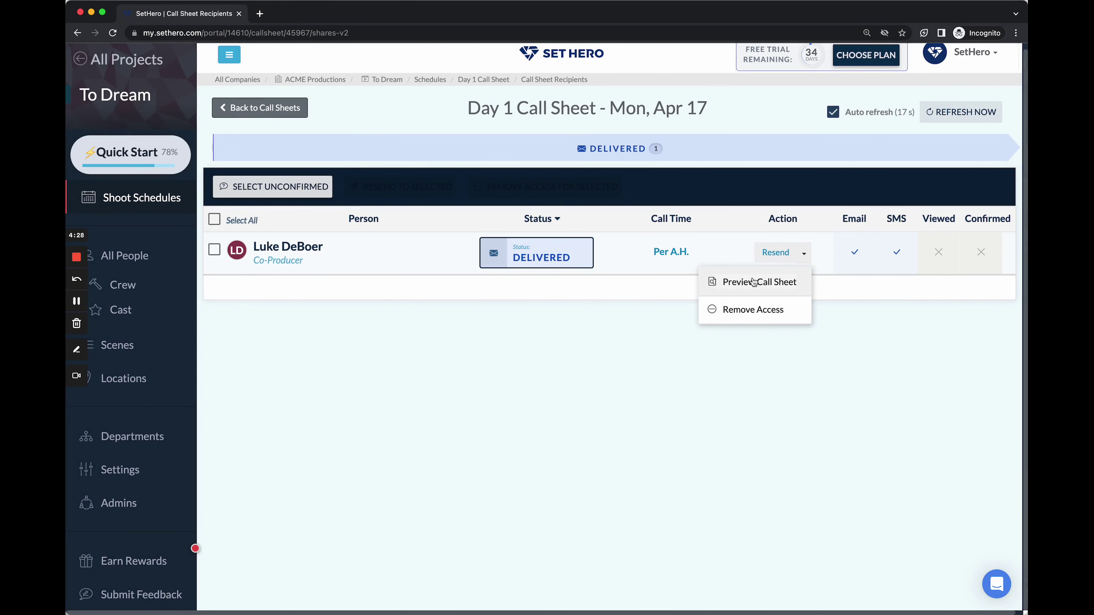
pyautogui.click(803, 258)
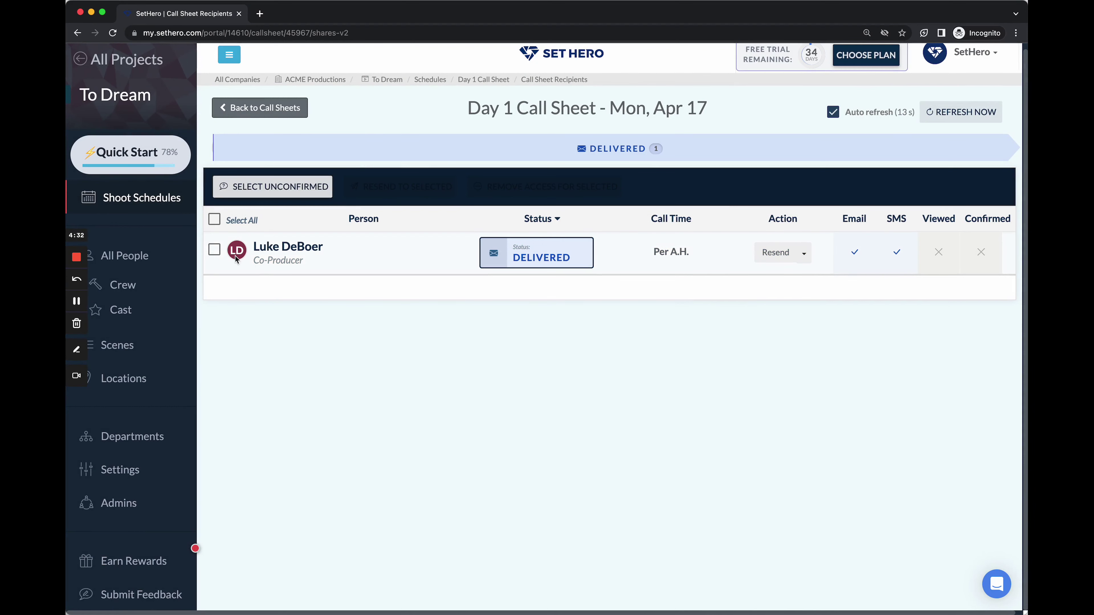
pyautogui.click(214, 250)
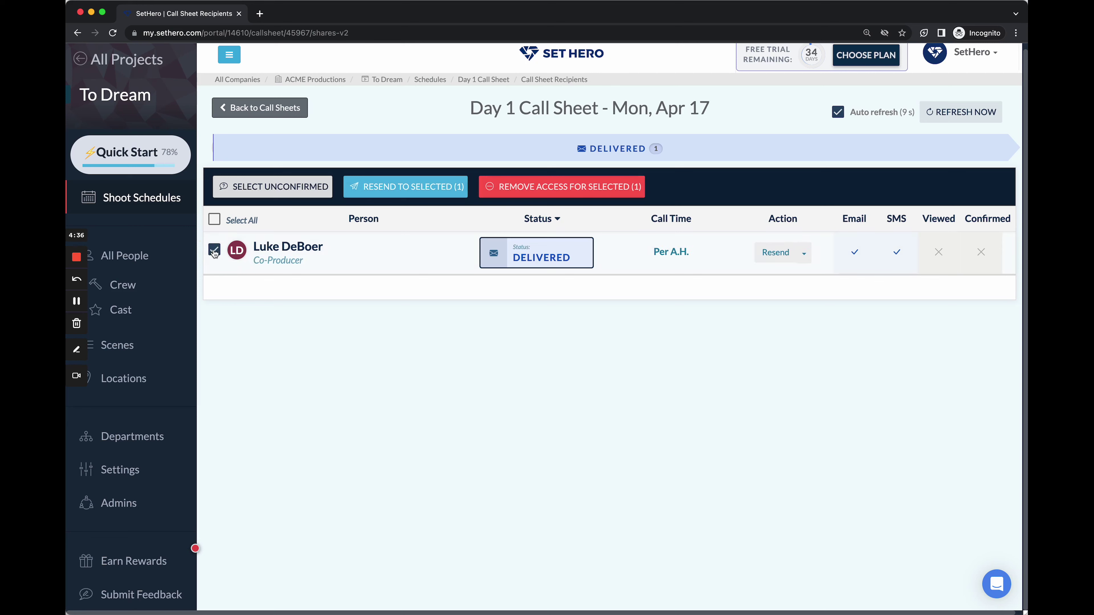
pyautogui.click(214, 249)
# Step: In Spark, open the latest 'Day 1 Call Sheet - To Dream' email in its own window
pyautogui.moveTo(578, 614)
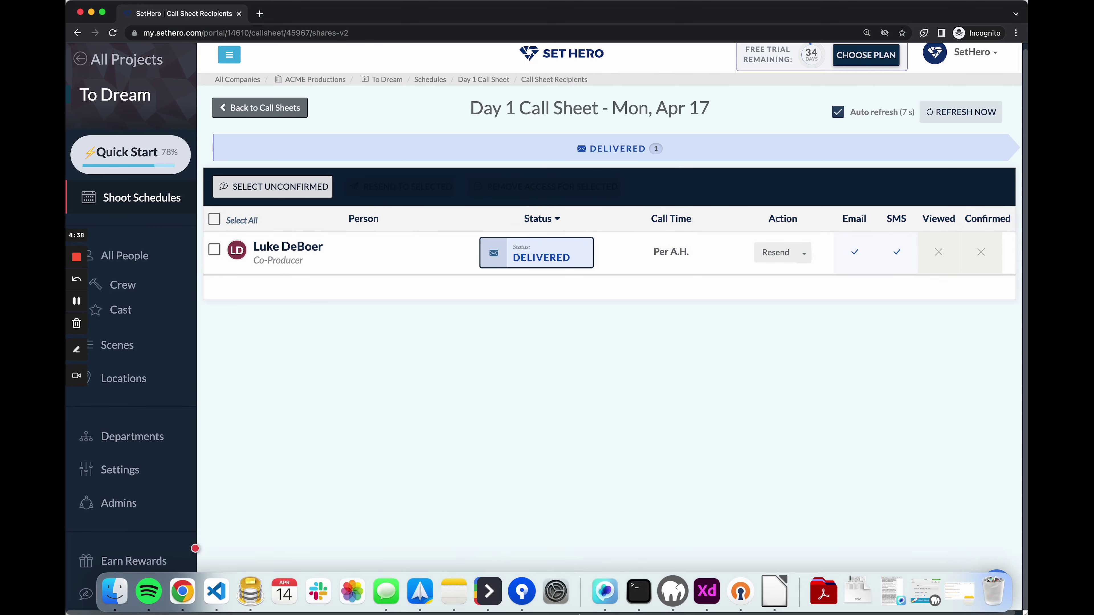
pyautogui.click(420, 591)
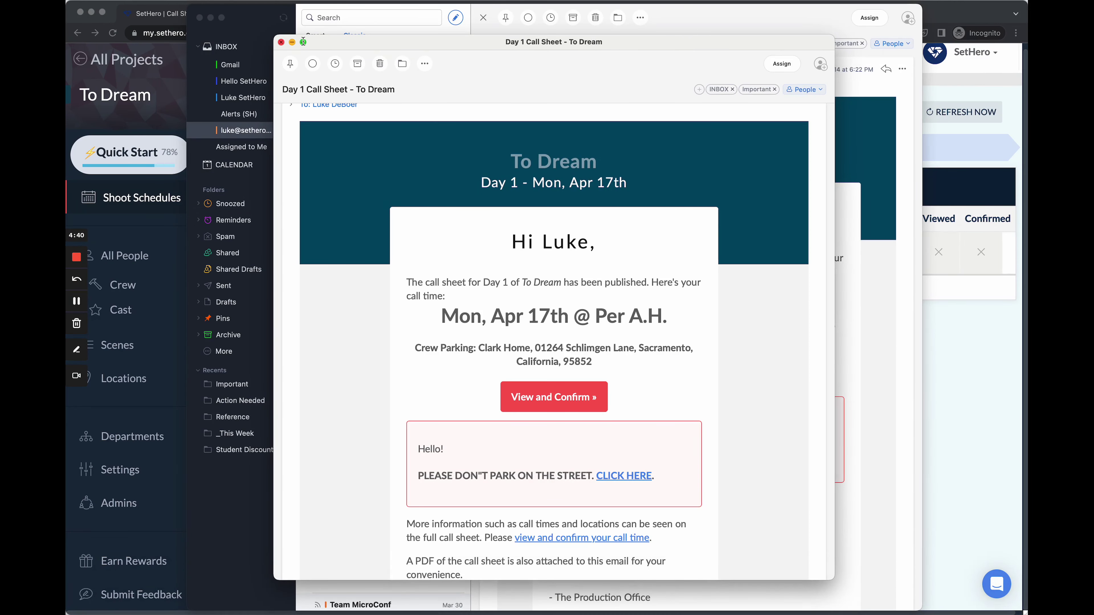
pyautogui.click(282, 42)
pyautogui.click(374, 85)
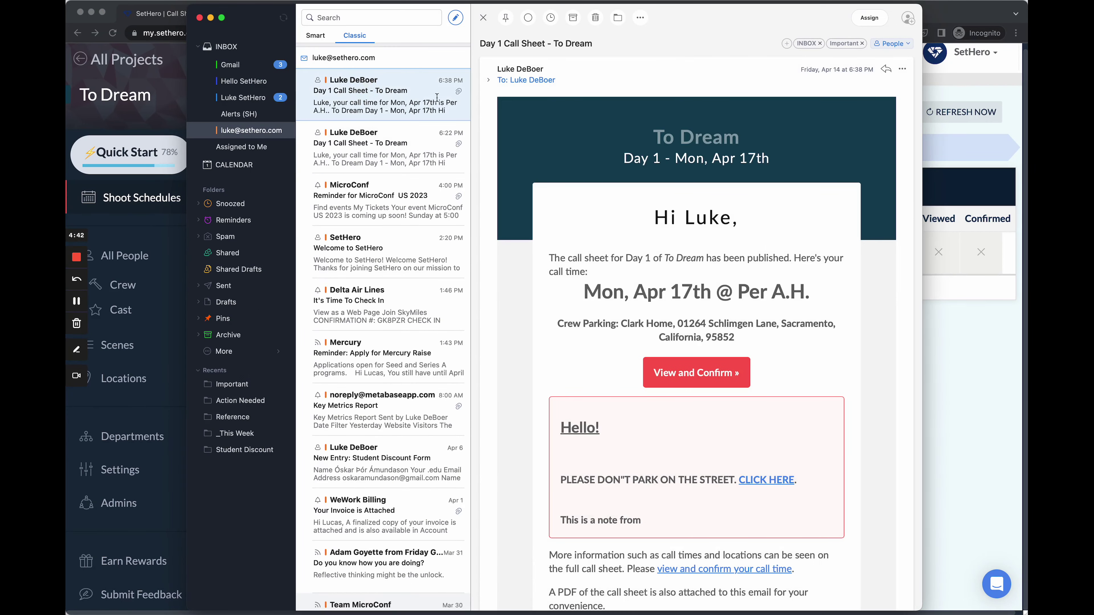
pyautogui.doubleClick(374, 84)
pyautogui.click(199, 17)
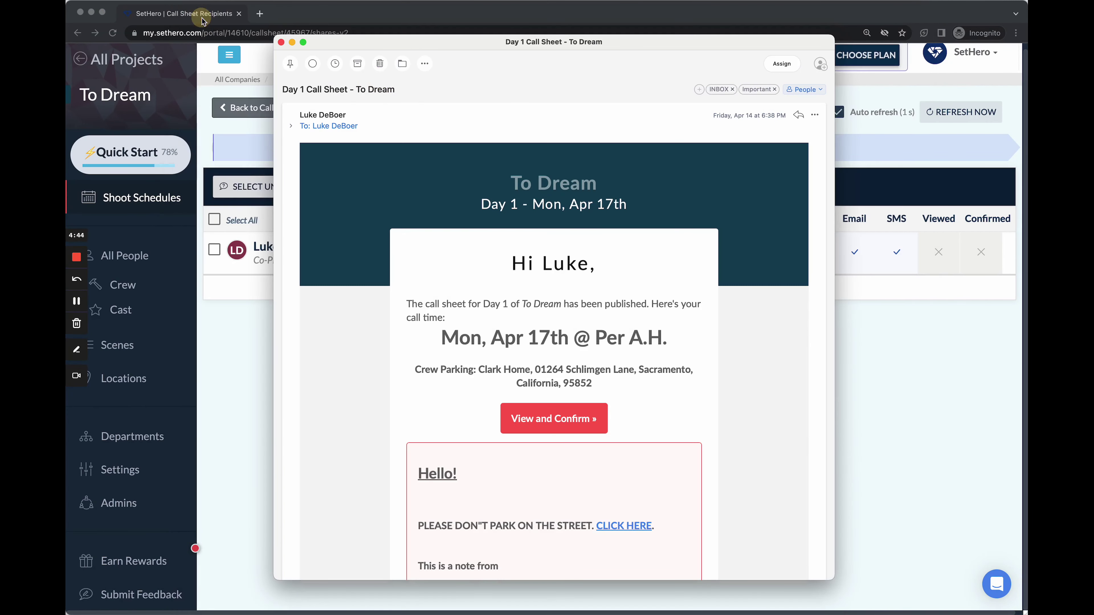
# Step: Preview the attached Day 1 call sheet PDF, then follow the View and Confirm link
pyautogui.scroll(-3, 596, 293)
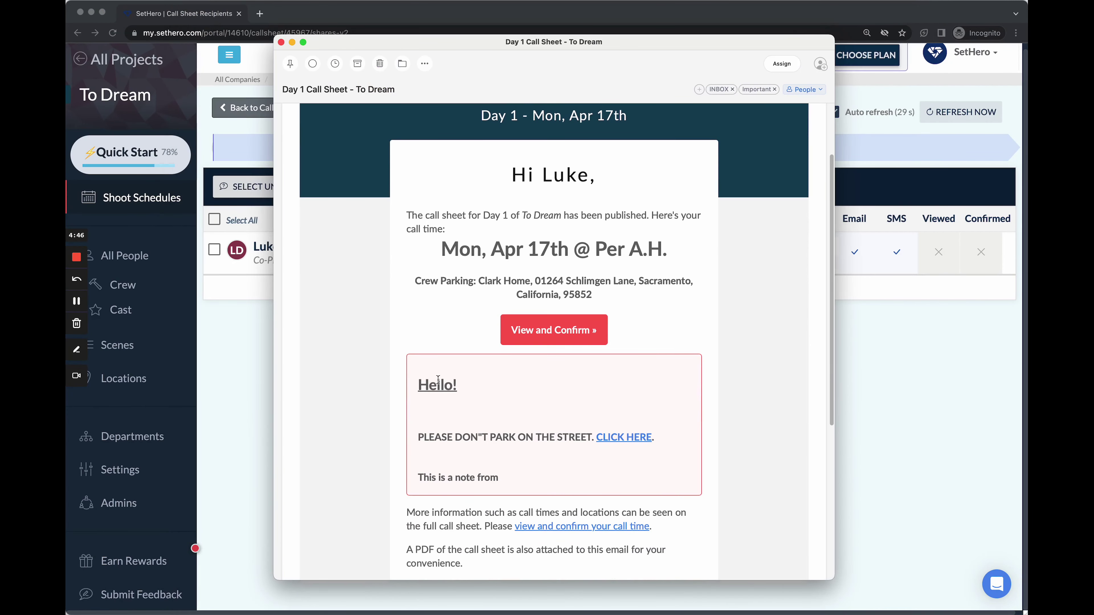
pyautogui.scroll(-5, 520, 167)
pyautogui.scroll(5, 520, 167)
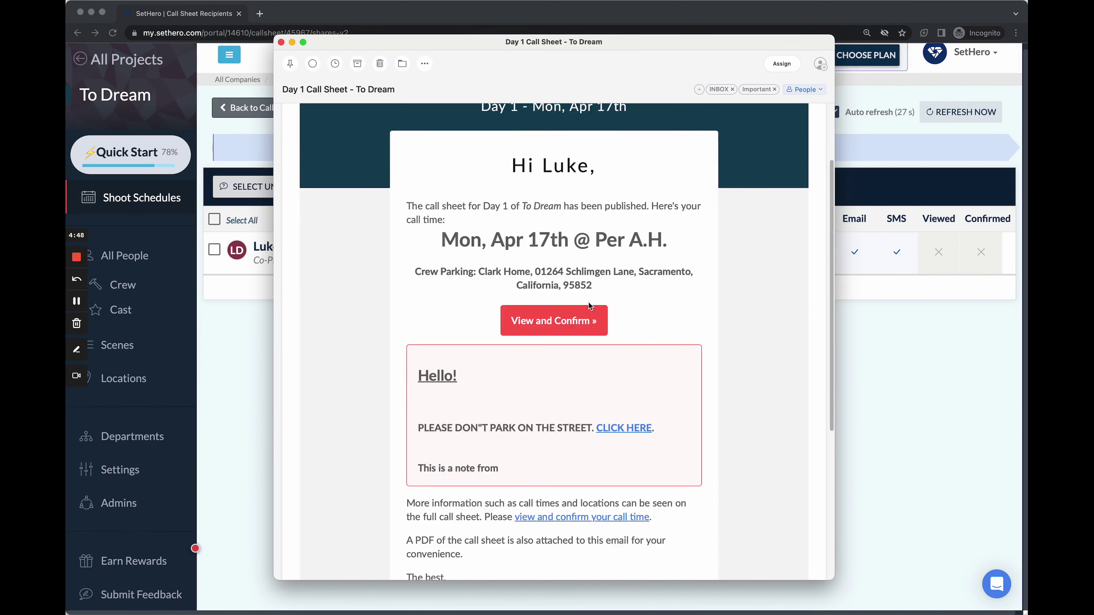
pyautogui.scroll(-6, 509, 493)
pyautogui.click(392, 490)
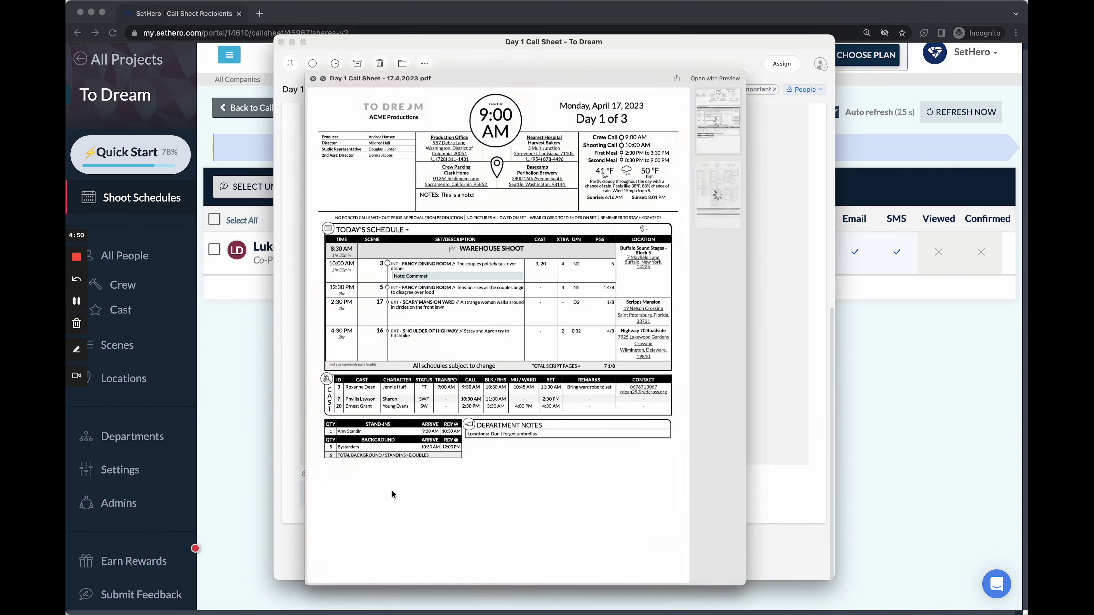
pyautogui.press('space')
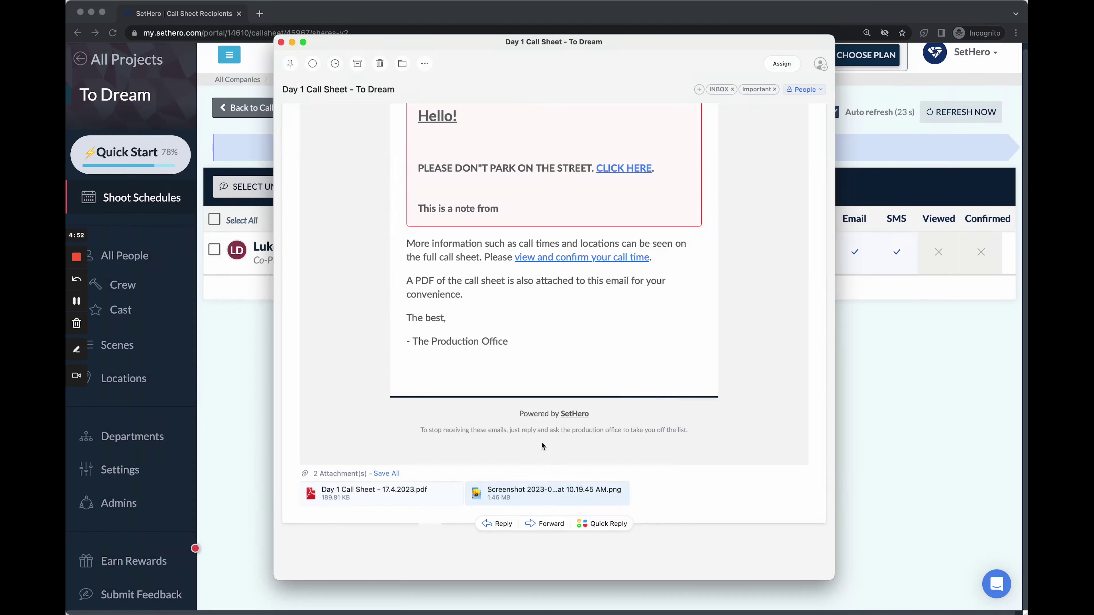
pyautogui.scroll(5, 675, 467)
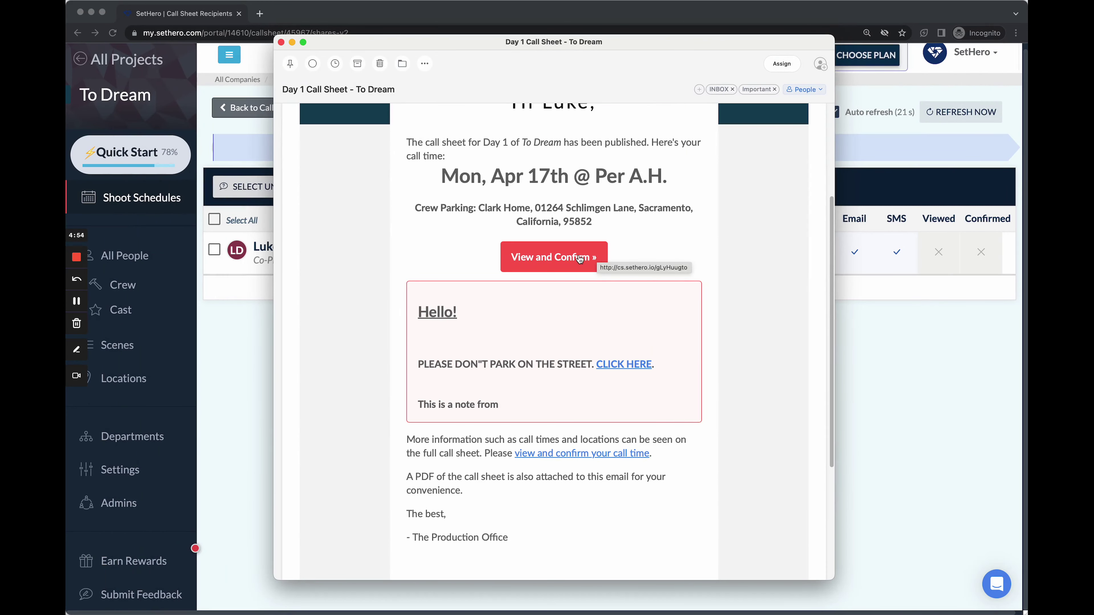
pyautogui.click(575, 260)
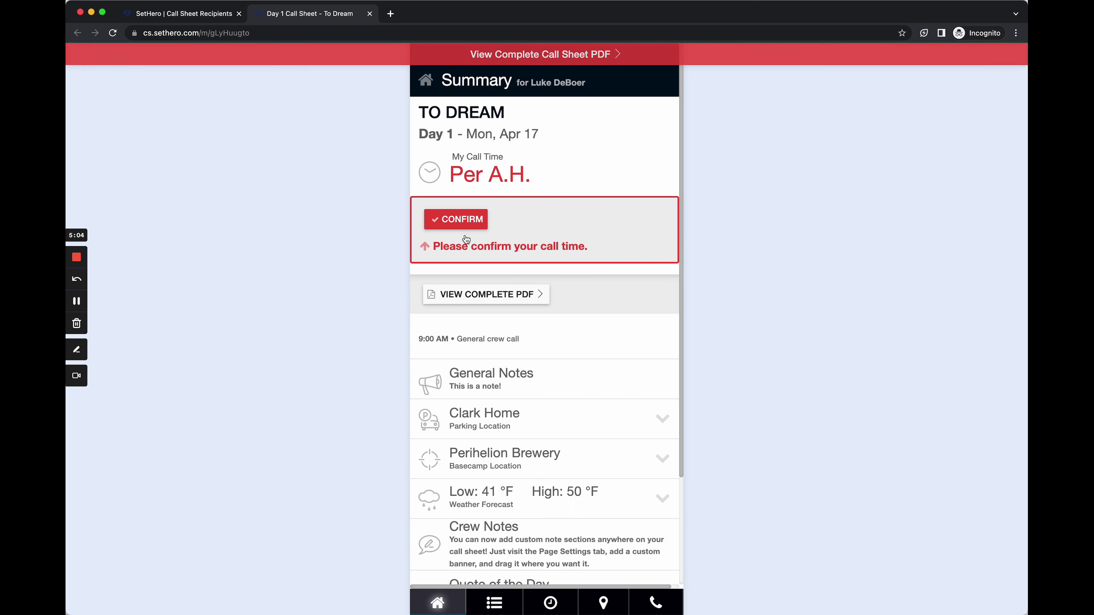
pyautogui.click(454, 226)
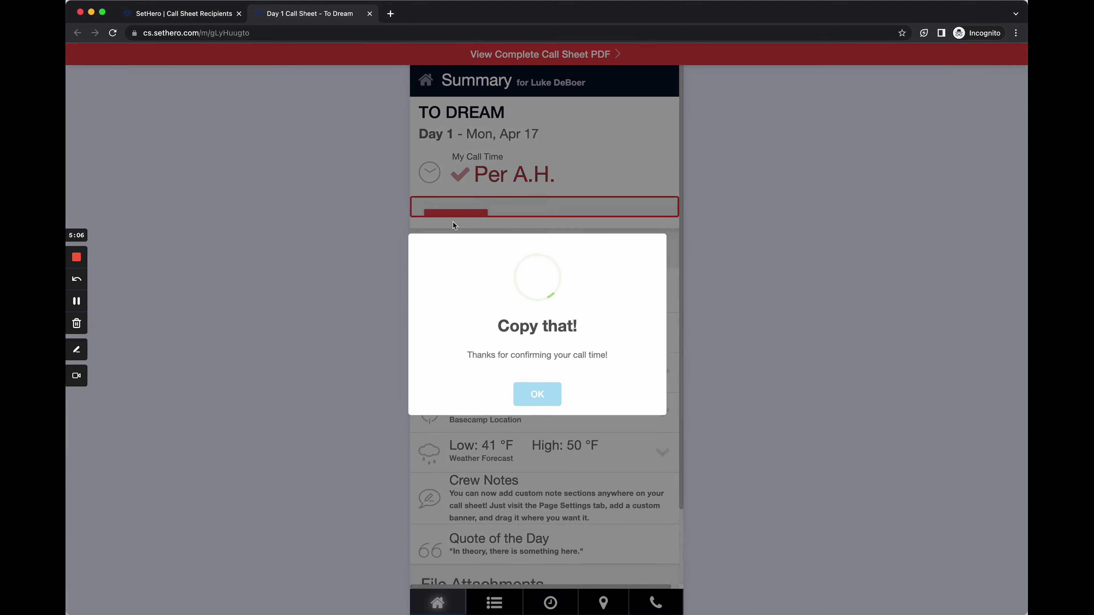
pyautogui.click(538, 398)
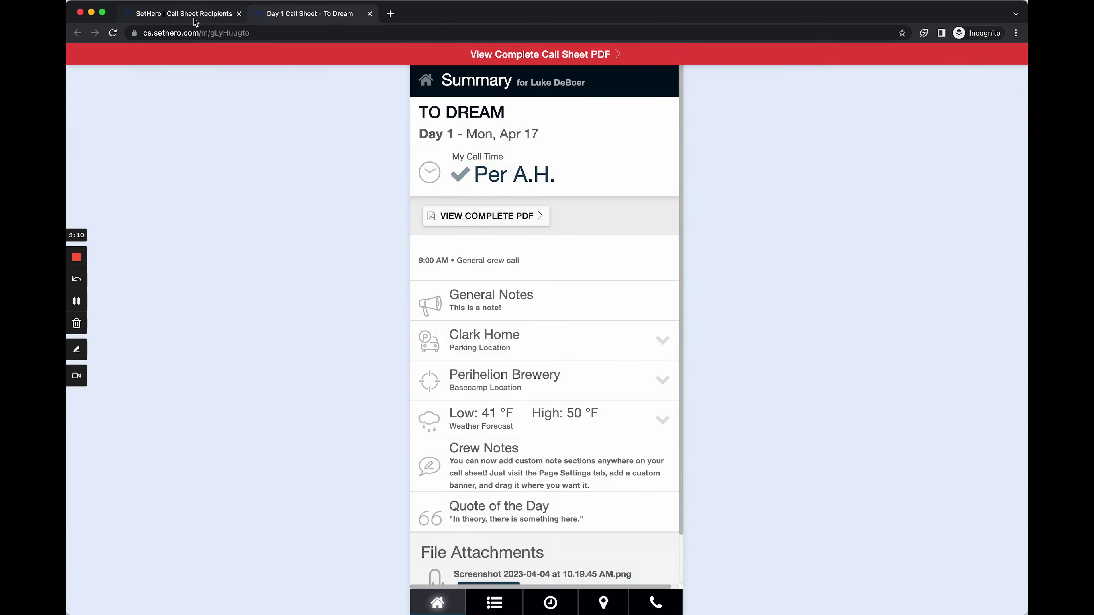
# Step: Refresh the Day 1 recipients list so the co-producer shows Confirmed, with Viewed and Confirmed marked
pyautogui.click(194, 18)
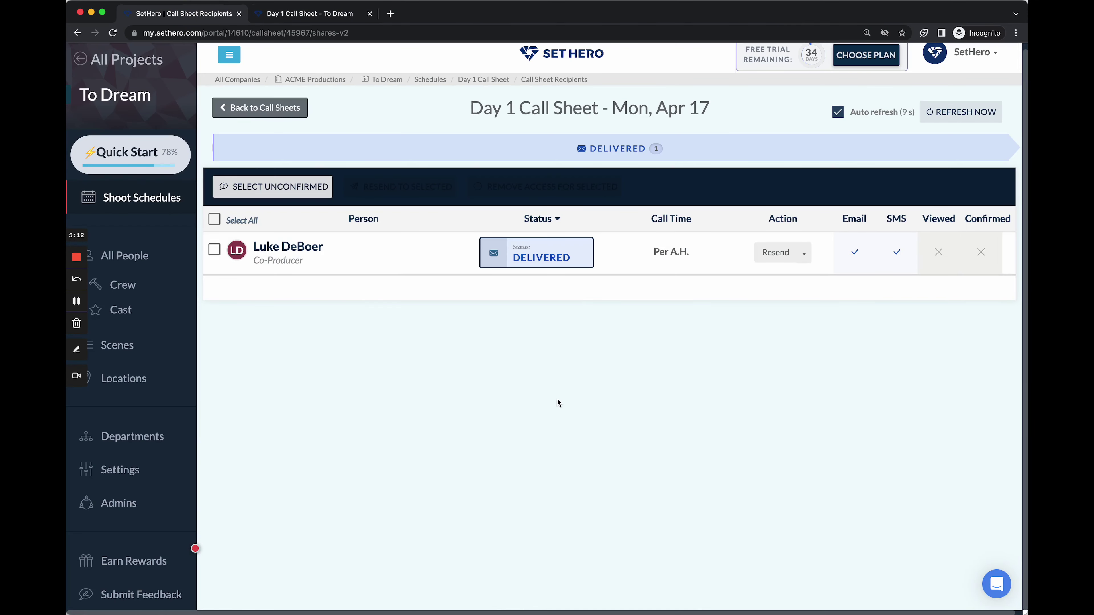
pyautogui.click(995, 122)
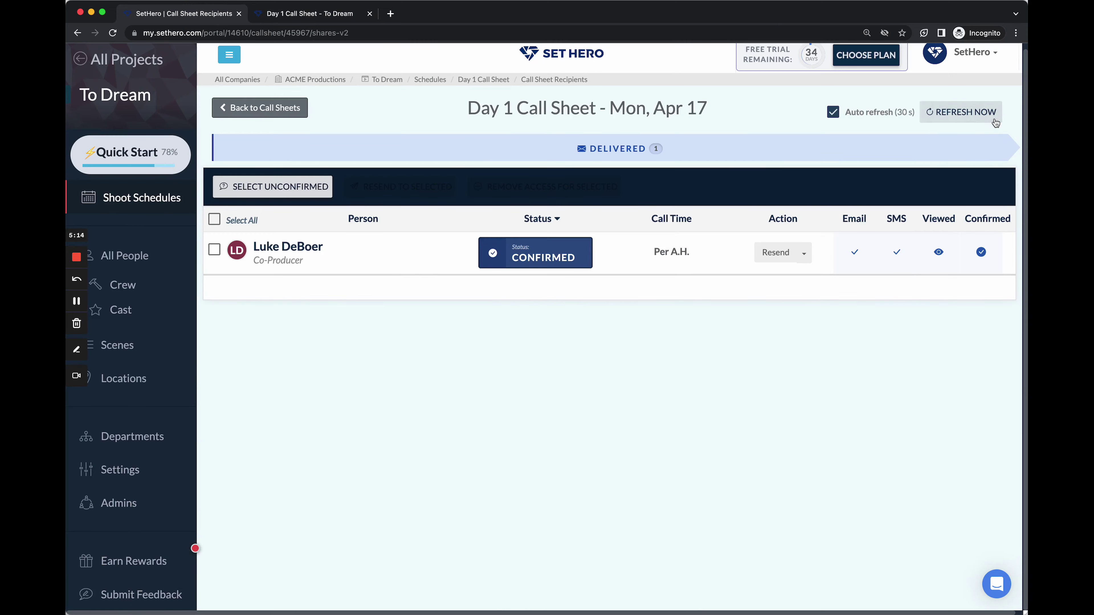
pyautogui.moveTo(940, 258)
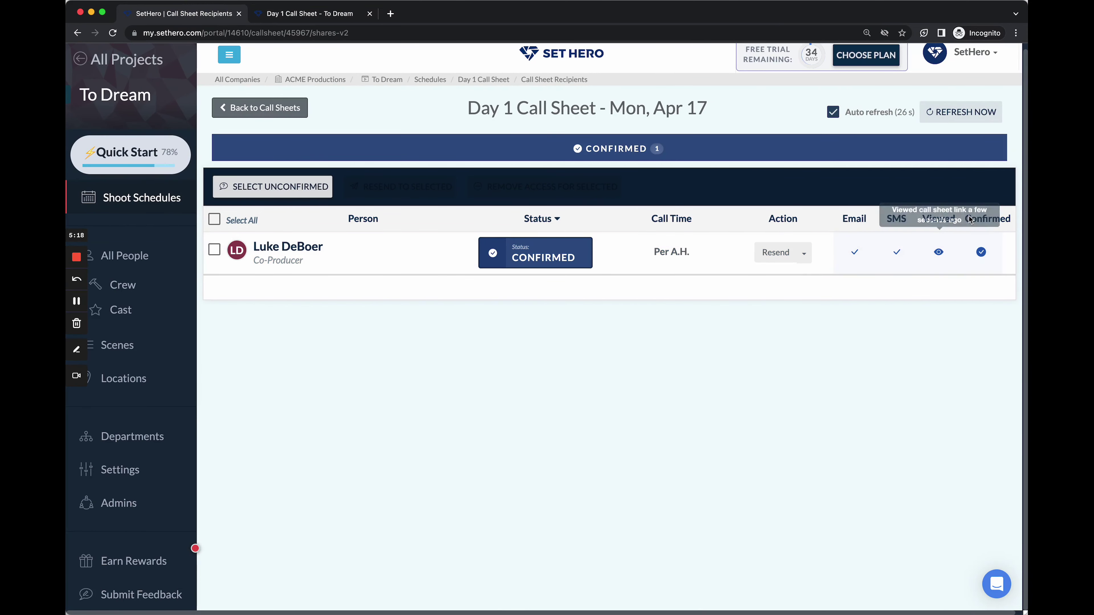
pyautogui.moveTo(984, 258)
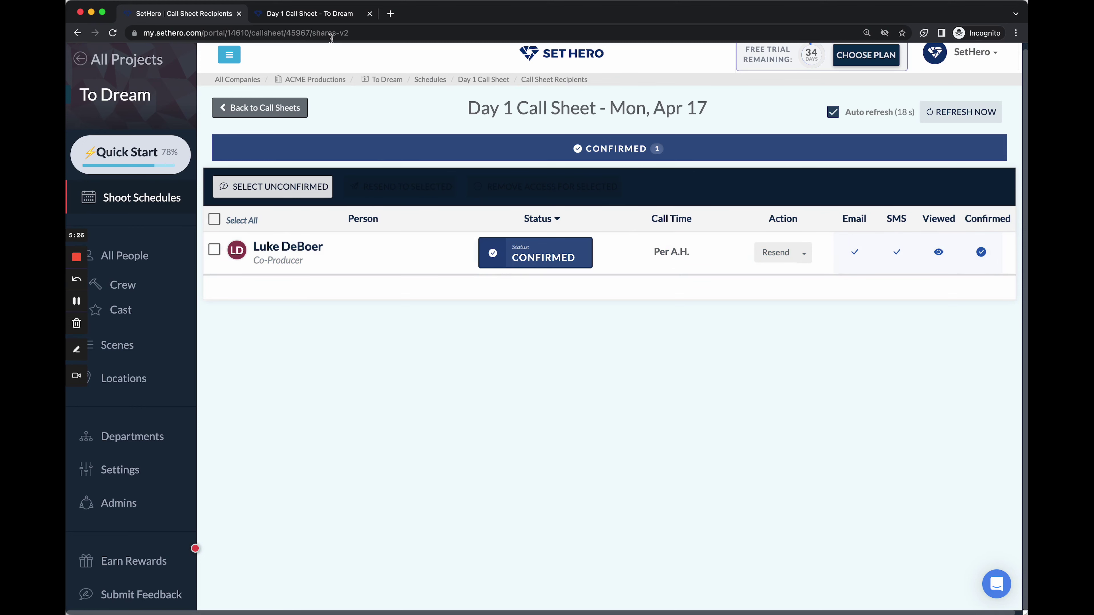
# Step: Expand the Perihelion Brewery basecamp and Clark Home parking details on the mobile call sheet
pyautogui.click(317, 19)
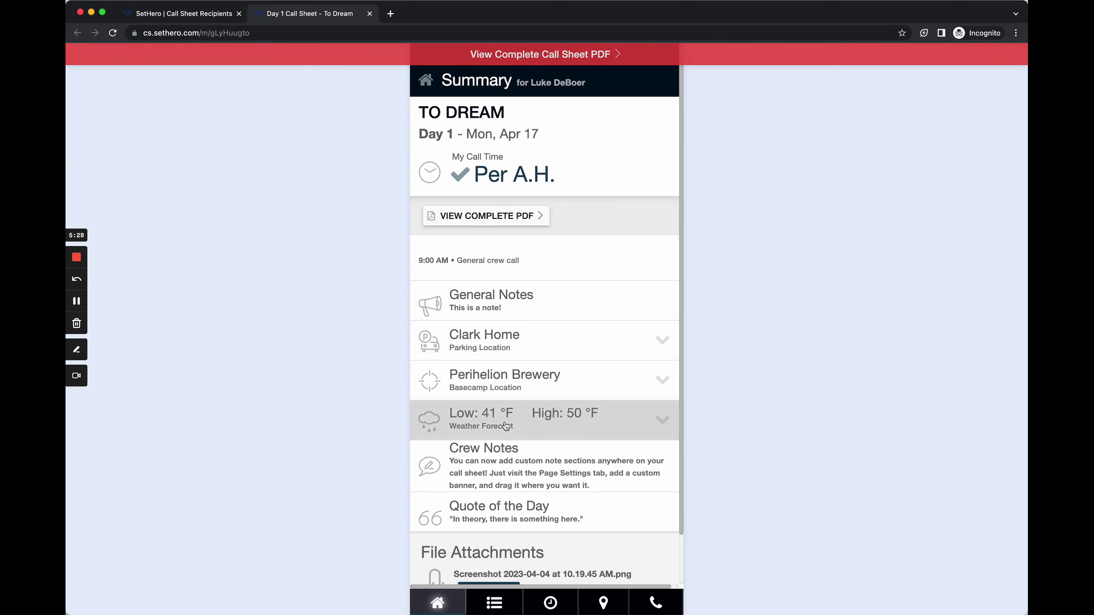
pyautogui.scroll(-2, 531, 468)
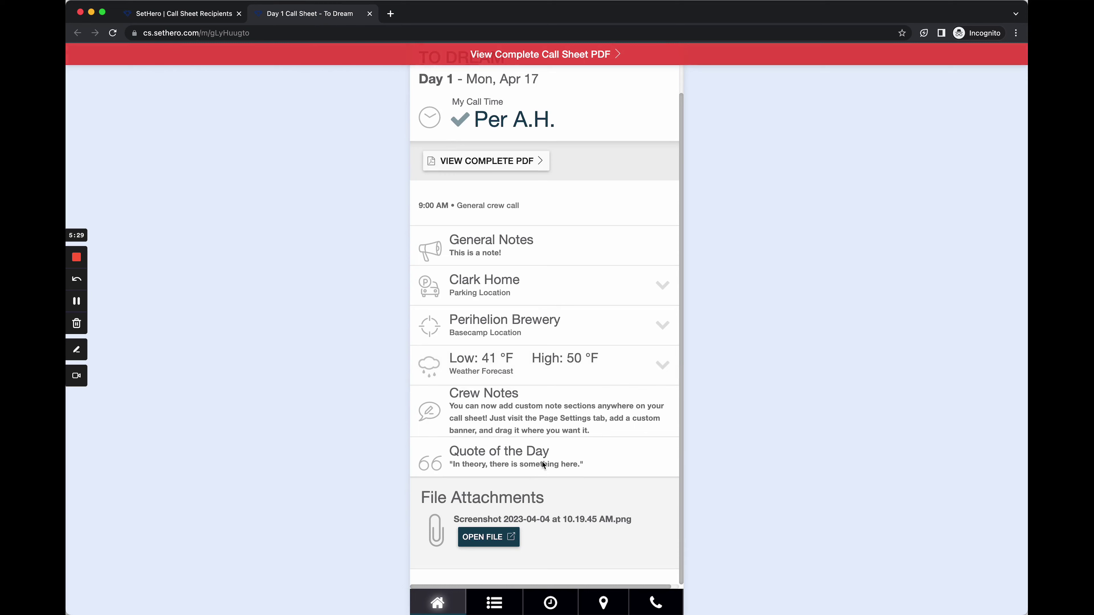
pyautogui.click(640, 334)
pyautogui.click(619, 289)
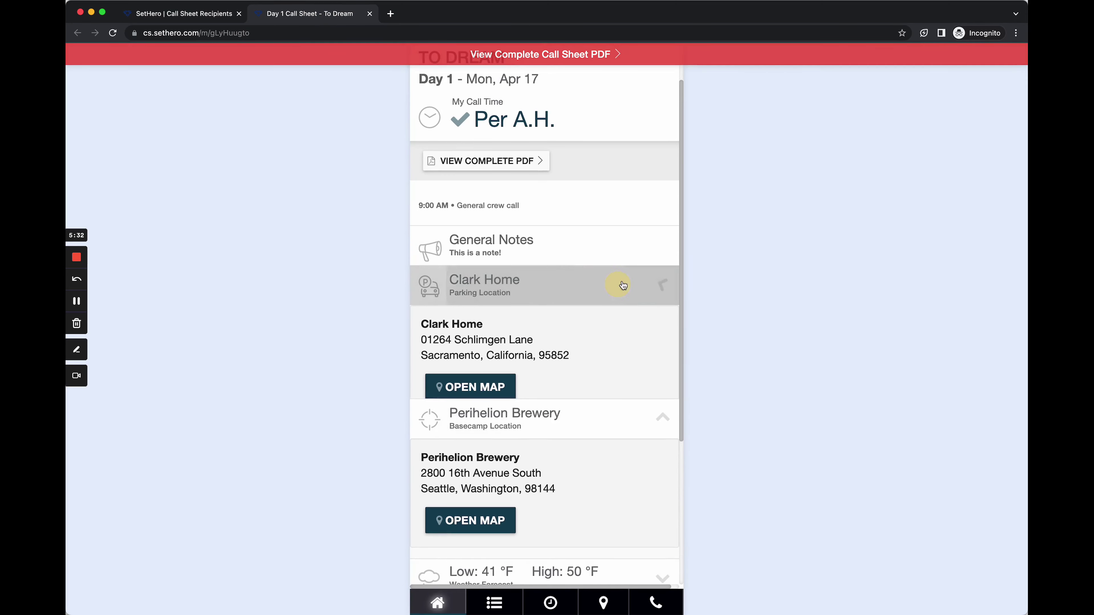
pyautogui.scroll(1, 642, 287)
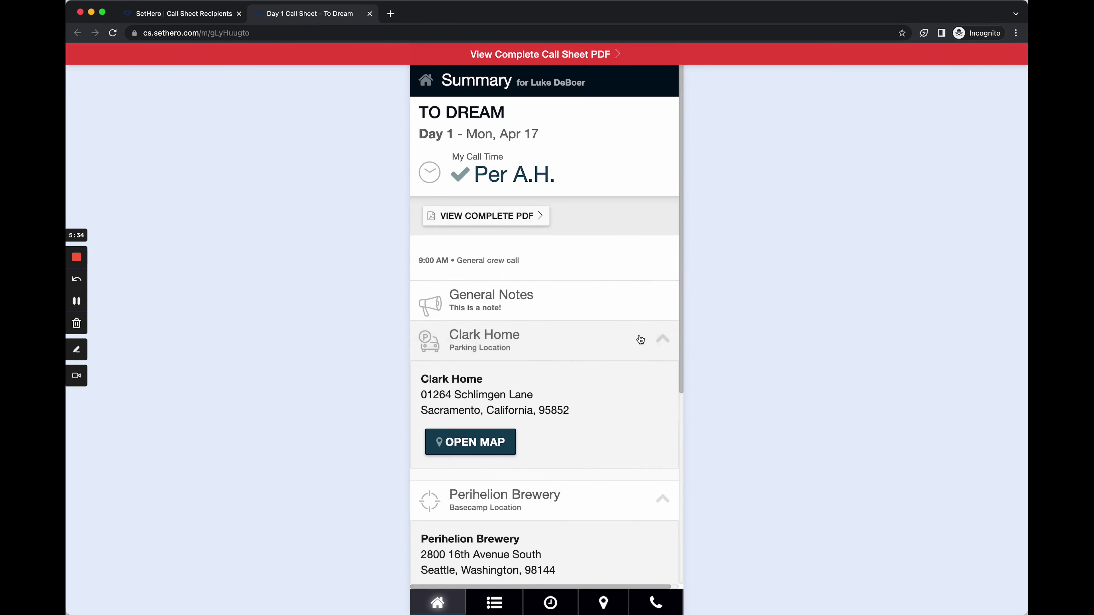
pyautogui.scroll(-5, 639, 345)
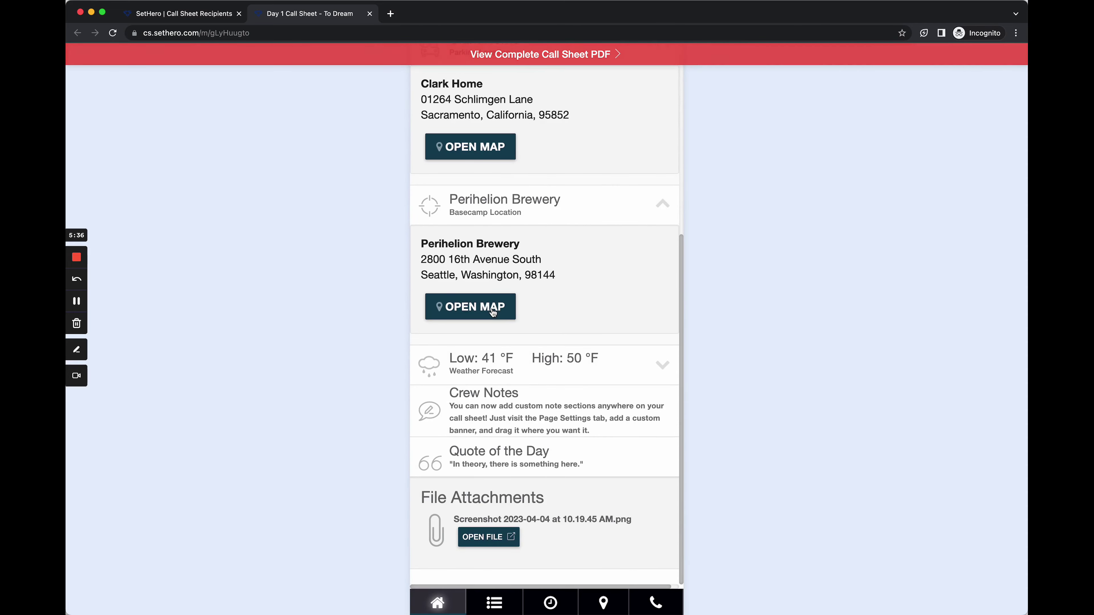
# Step: View the basecamp map and the attached screenshot, then show the Scene Schedule
pyautogui.click(491, 309)
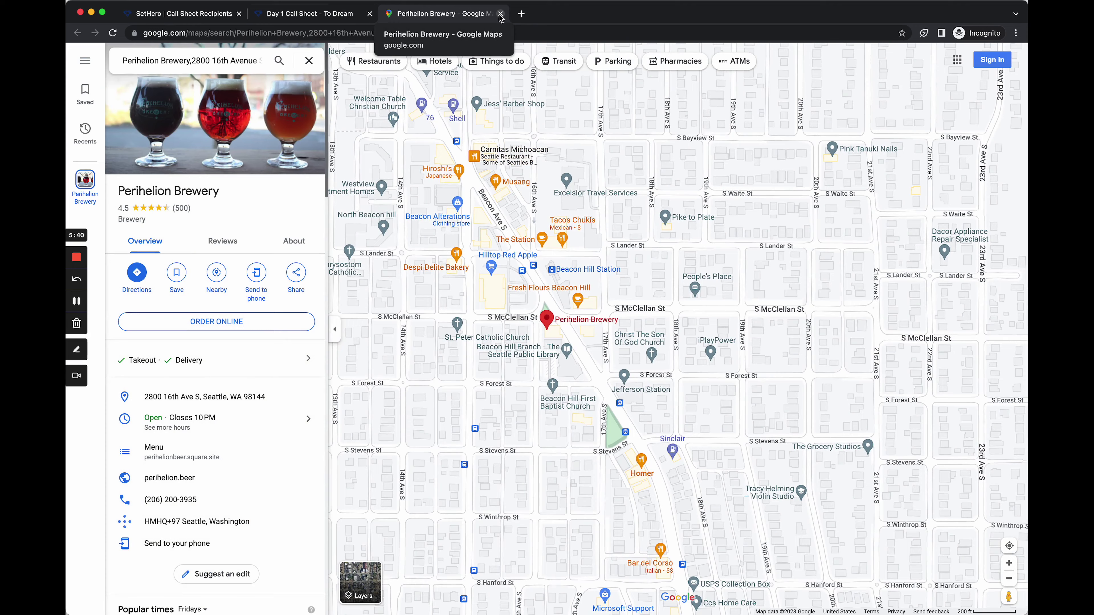
pyautogui.click(500, 14)
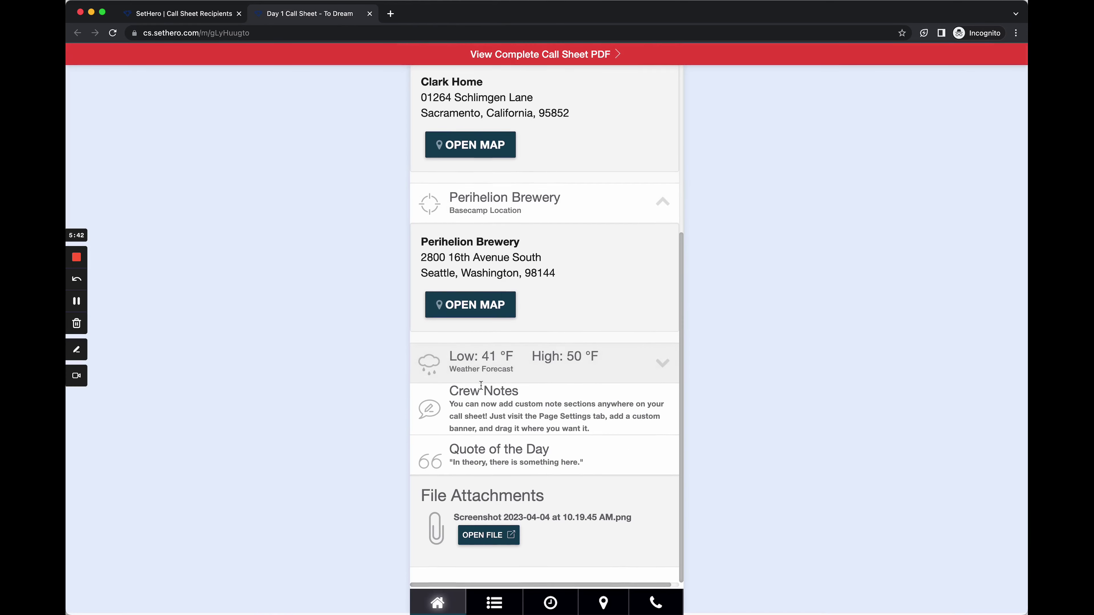
pyautogui.click(490, 539)
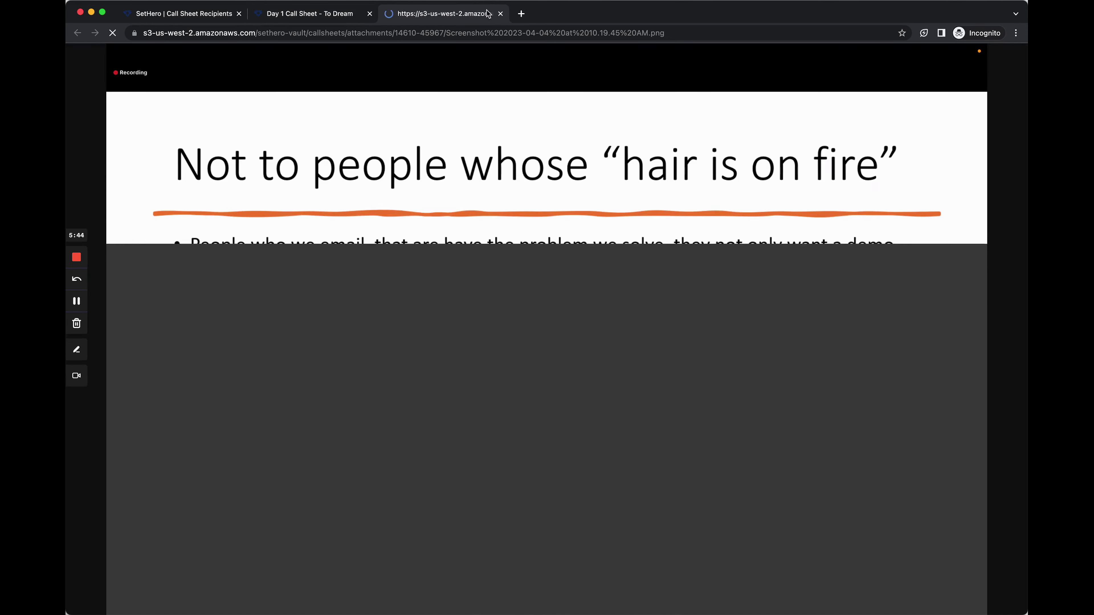
pyautogui.click(500, 14)
pyautogui.click(505, 603)
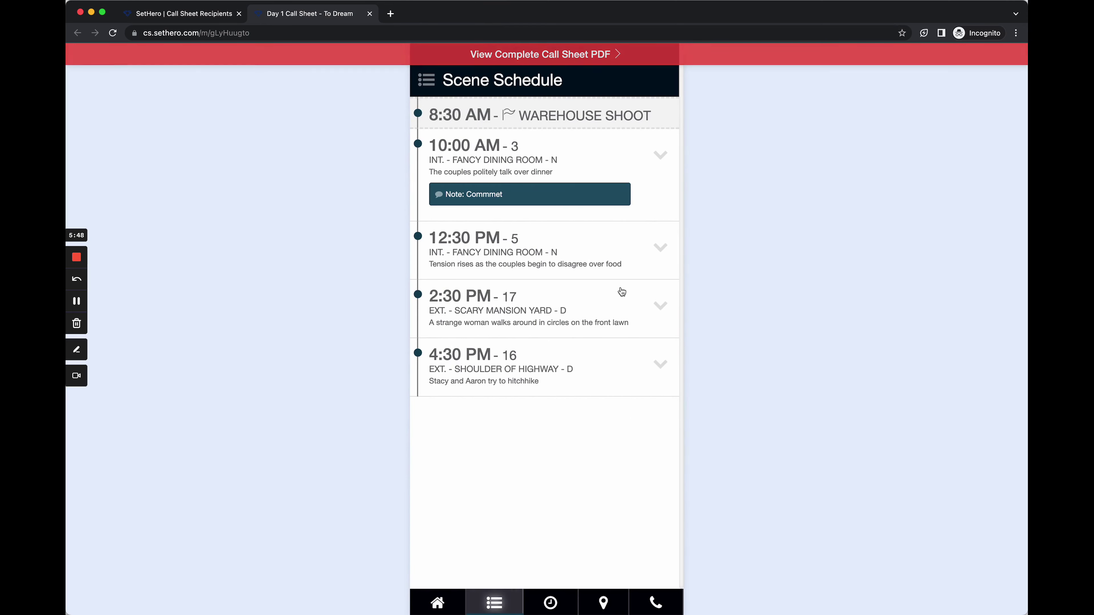
# Step: Glance at the 12:30 PM scene details, then view the call times
pyautogui.click(627, 274)
pyautogui.click(627, 274)
pyautogui.click(555, 603)
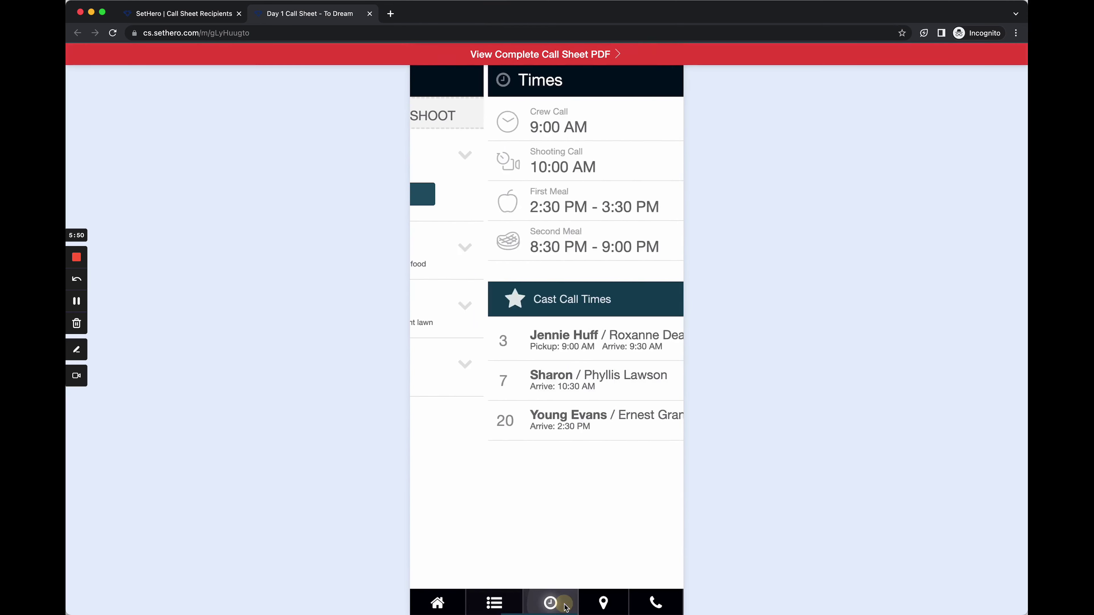
# Step: Review the Highway 70 Roadside and Clark Home location details, ending on the Contacts list
pyautogui.click(607, 606)
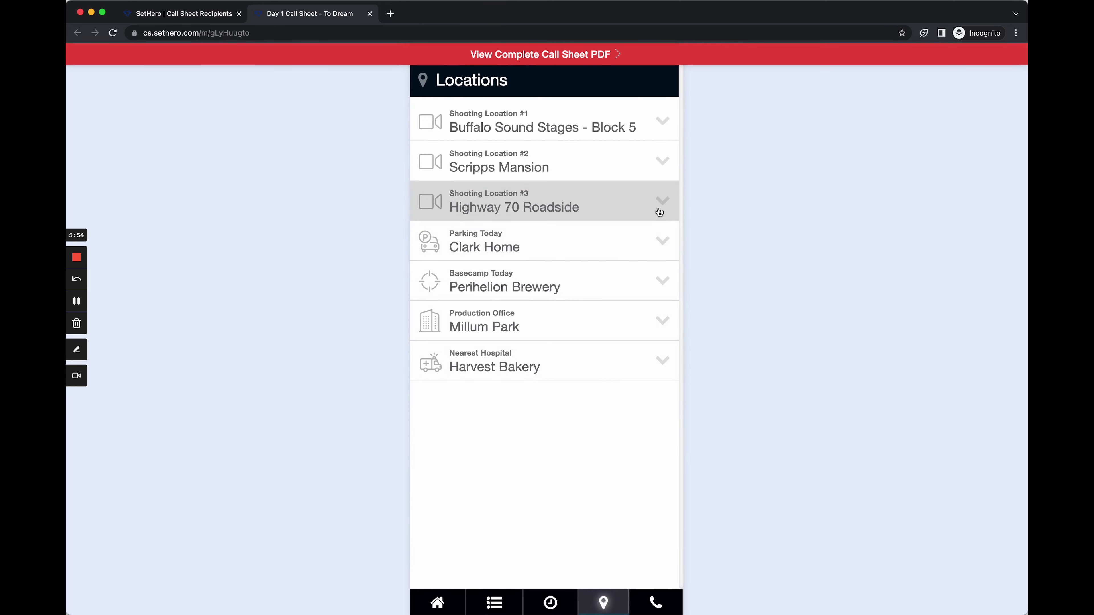
pyautogui.click(659, 213)
pyautogui.click(654, 362)
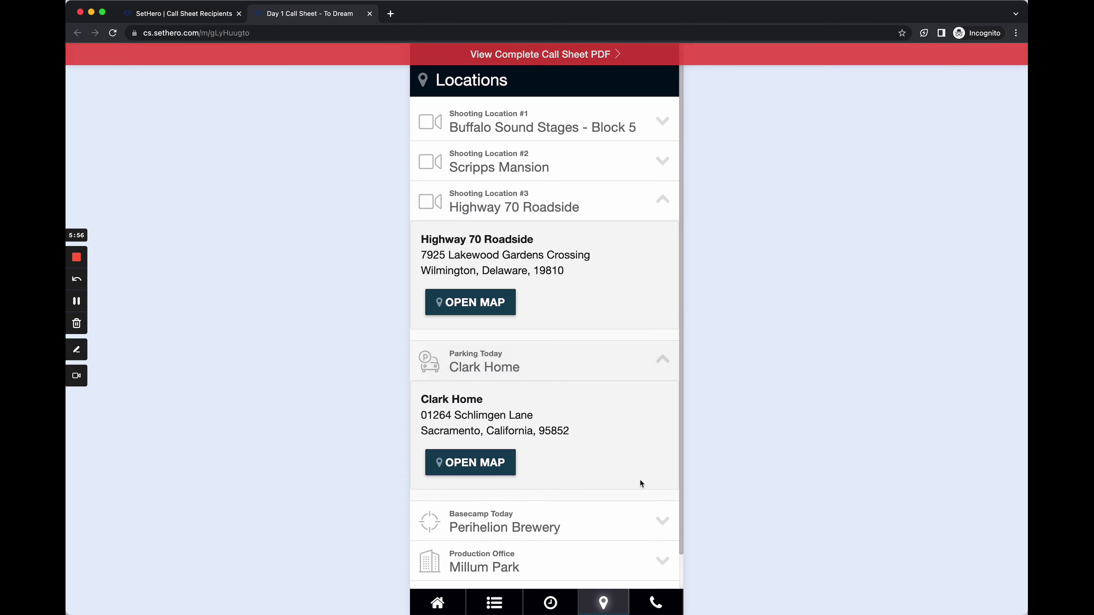
pyautogui.click(621, 526)
pyautogui.click(647, 362)
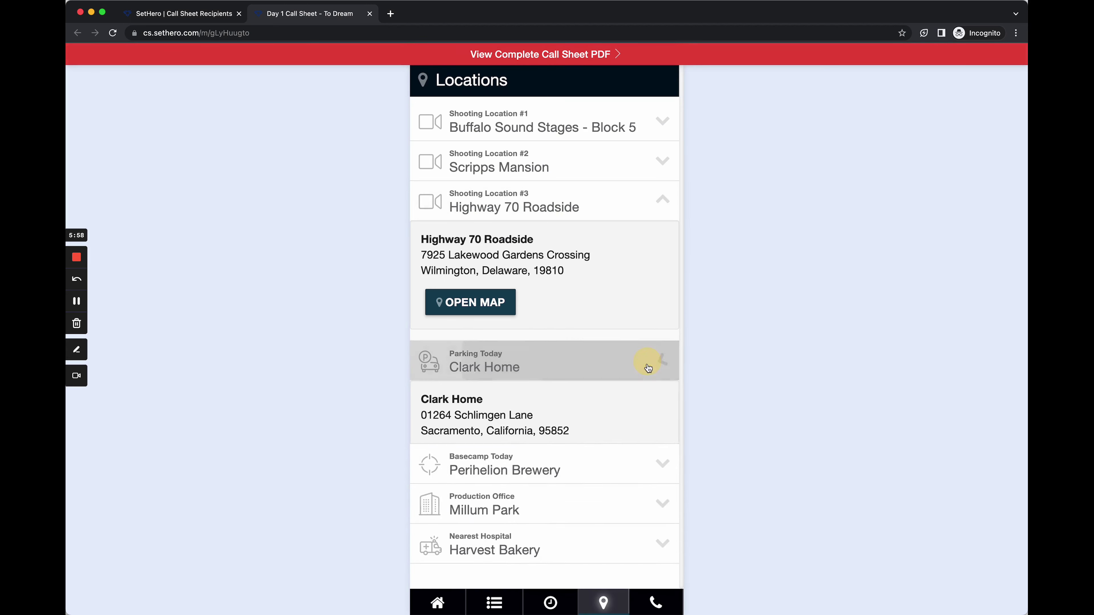
pyautogui.click(654, 601)
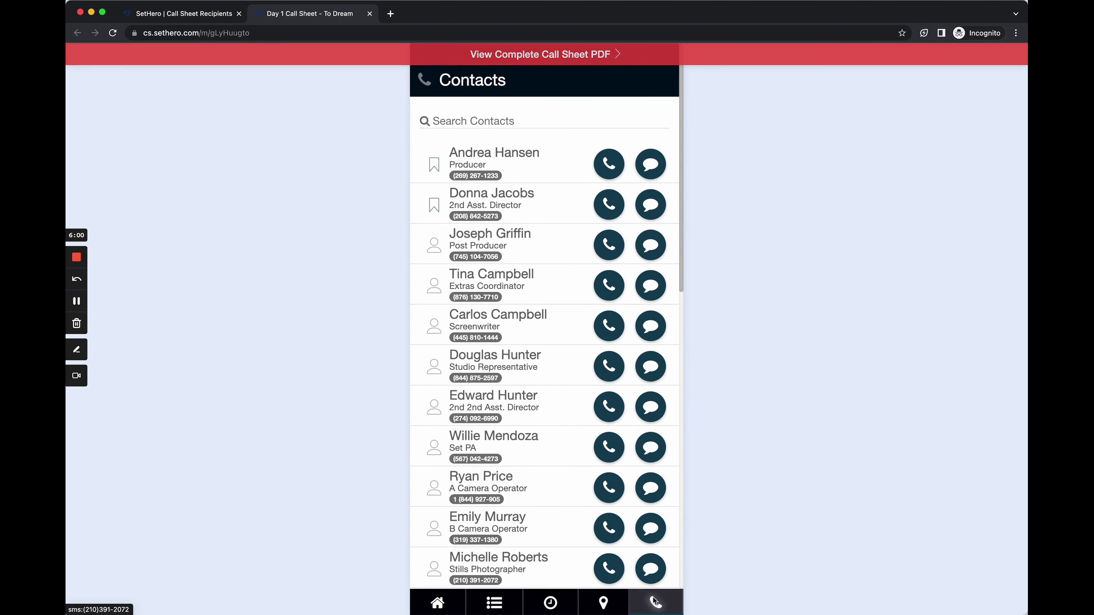
pyautogui.click(454, 117)
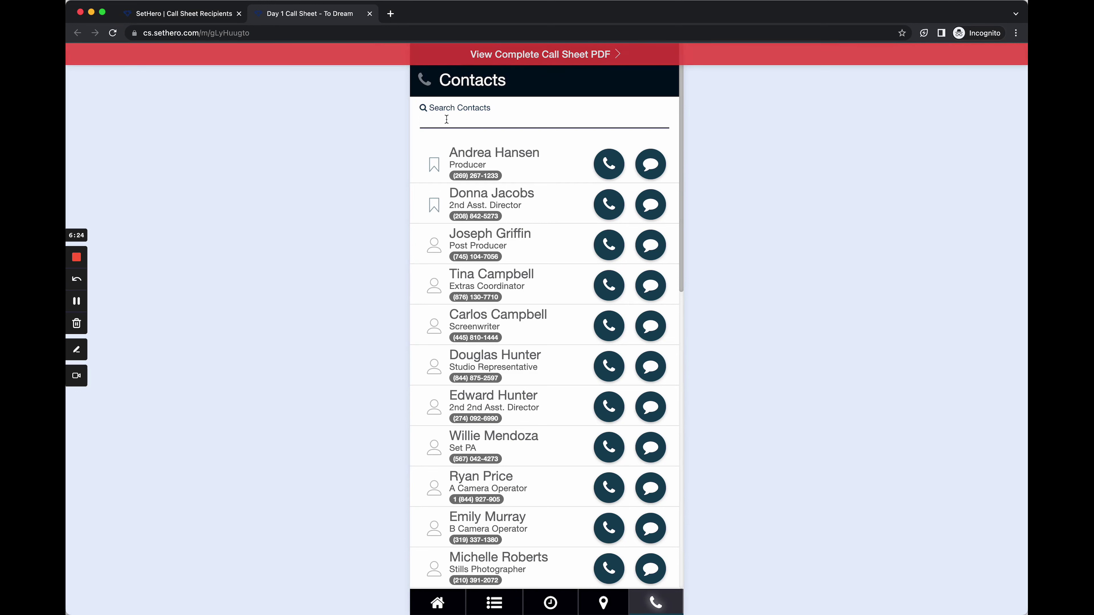
pyautogui.write('Rya')
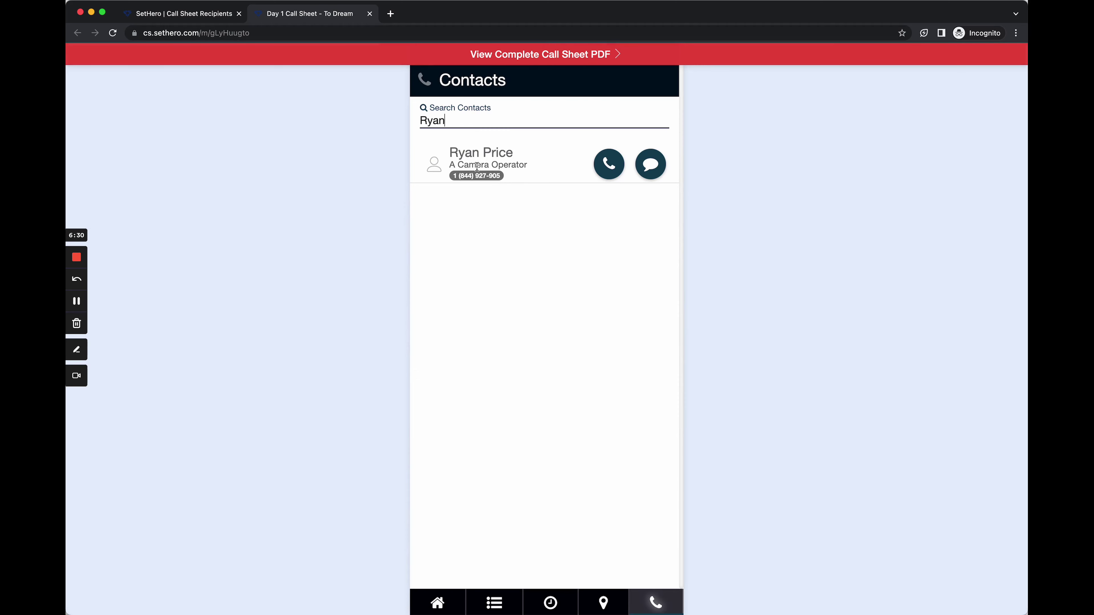
pyautogui.write('n')
pyautogui.doubleClick(432, 121)
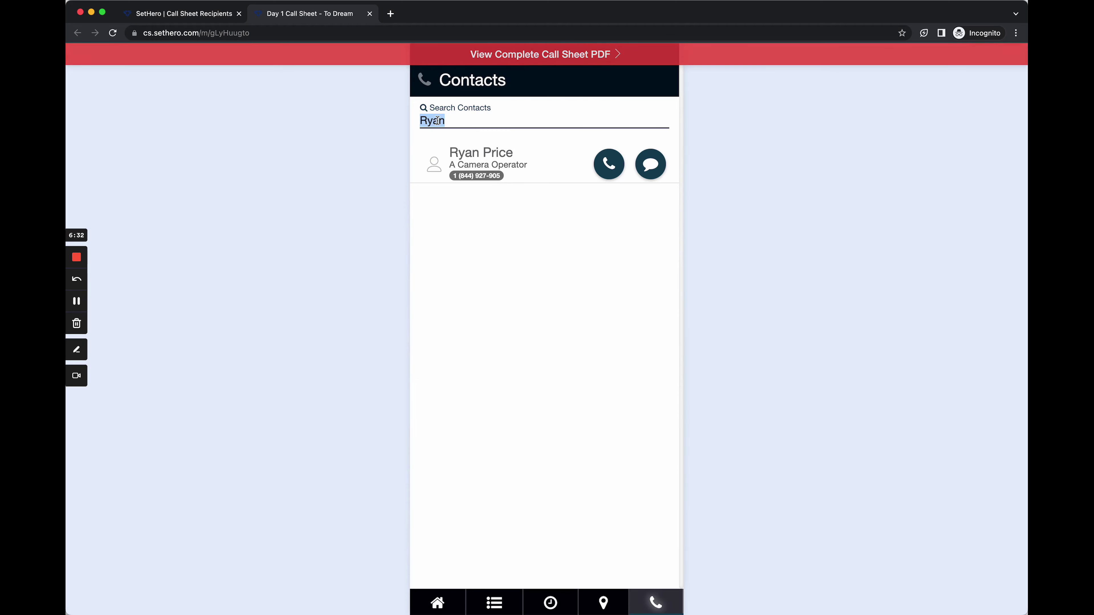
pyautogui.press('BackSpace')
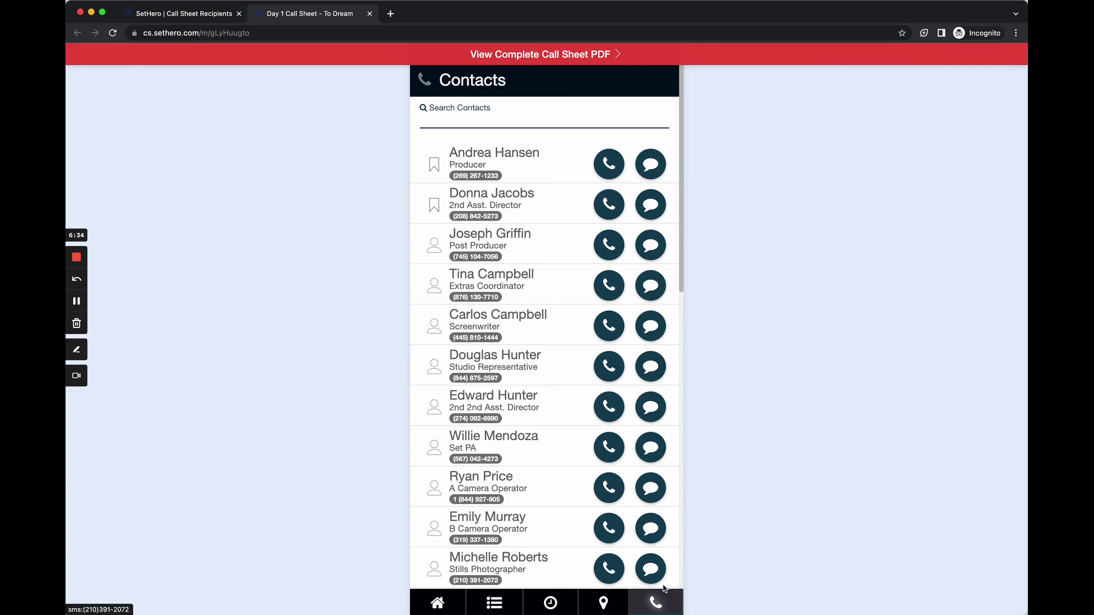
pyautogui.click(663, 600)
# Step: Return to the call sheet Summary, briefly checking the Clark Home parking details
pyautogui.click(616, 608)
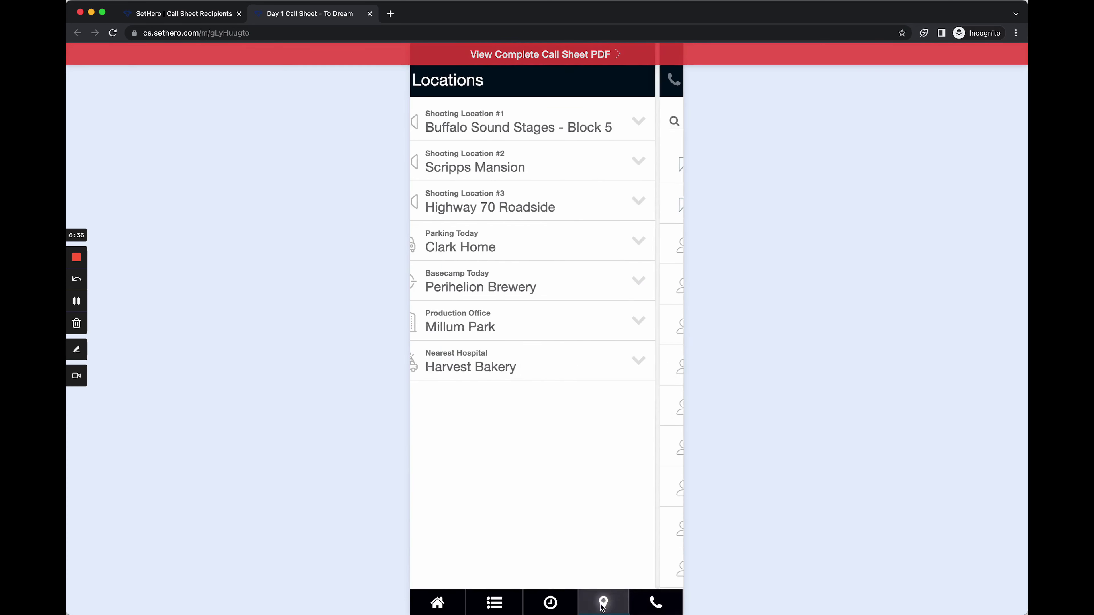
pyautogui.click(438, 604)
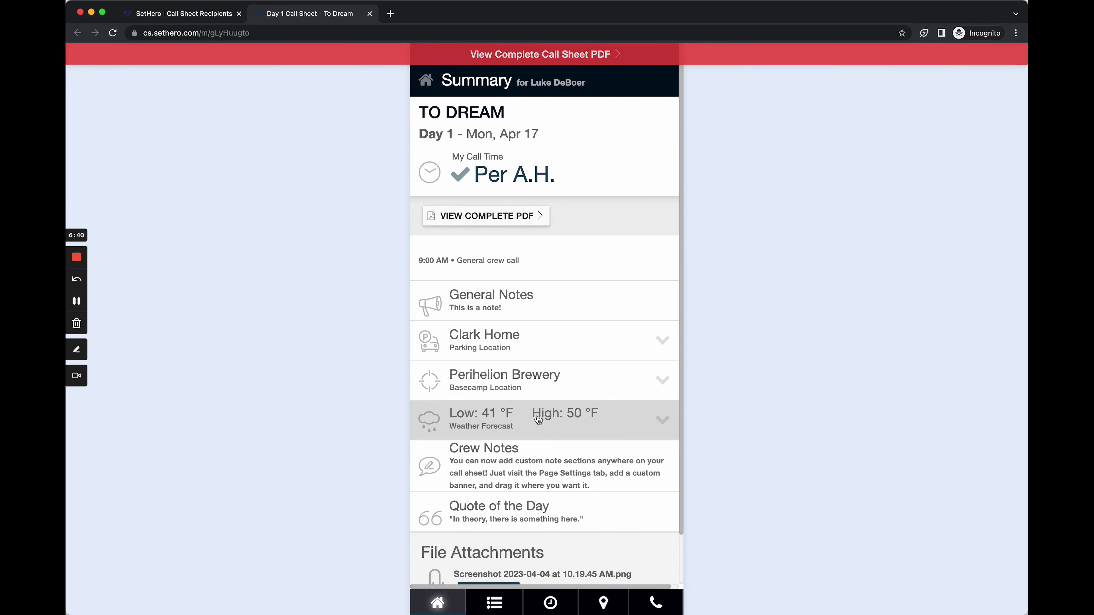
pyautogui.click(522, 359)
pyautogui.click(501, 351)
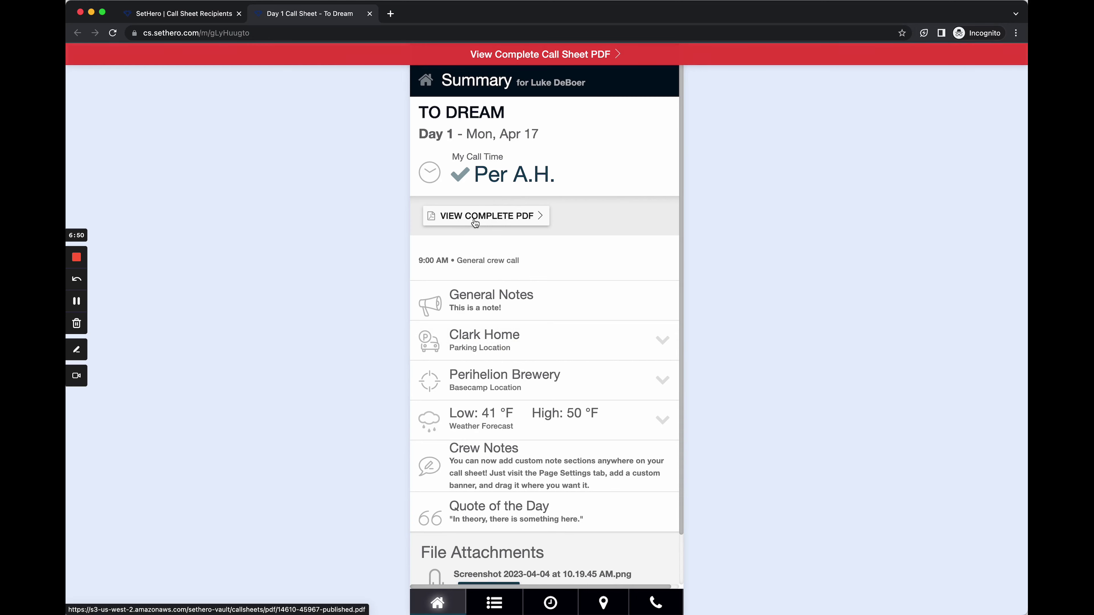
# Step: Open the complete Day 1 call sheet PDF and scroll through its pages
pyautogui.click(561, 60)
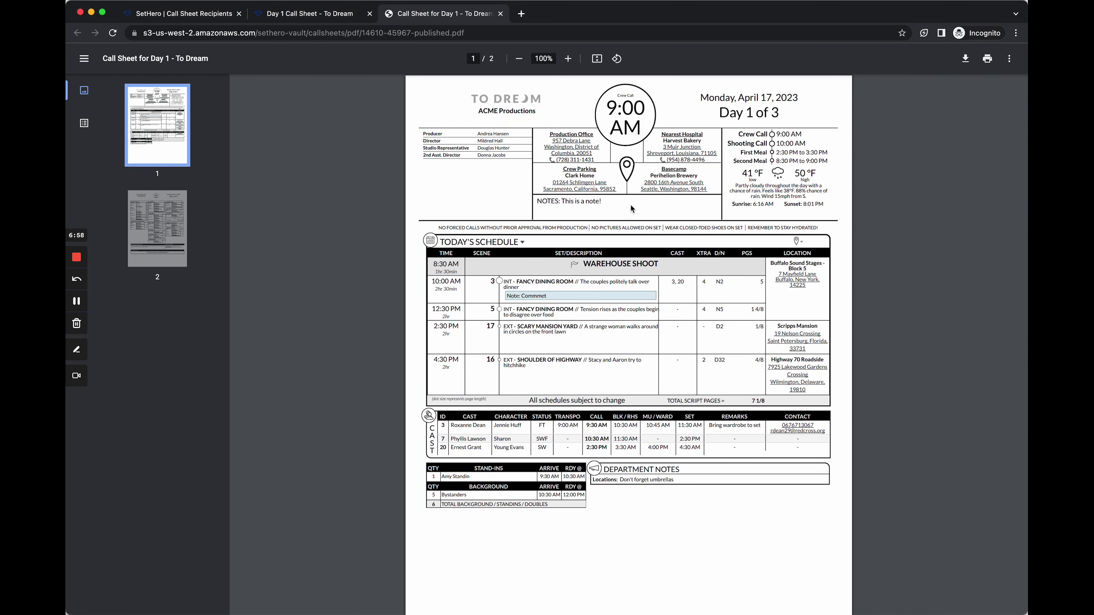
pyautogui.scroll(-10, 624, 213)
pyautogui.scroll(10, 628, 215)
# Step: Close the PDF and call sheet, check Day 1 confirmations, and return to the To Dream Main Schedule
pyautogui.click(500, 14)
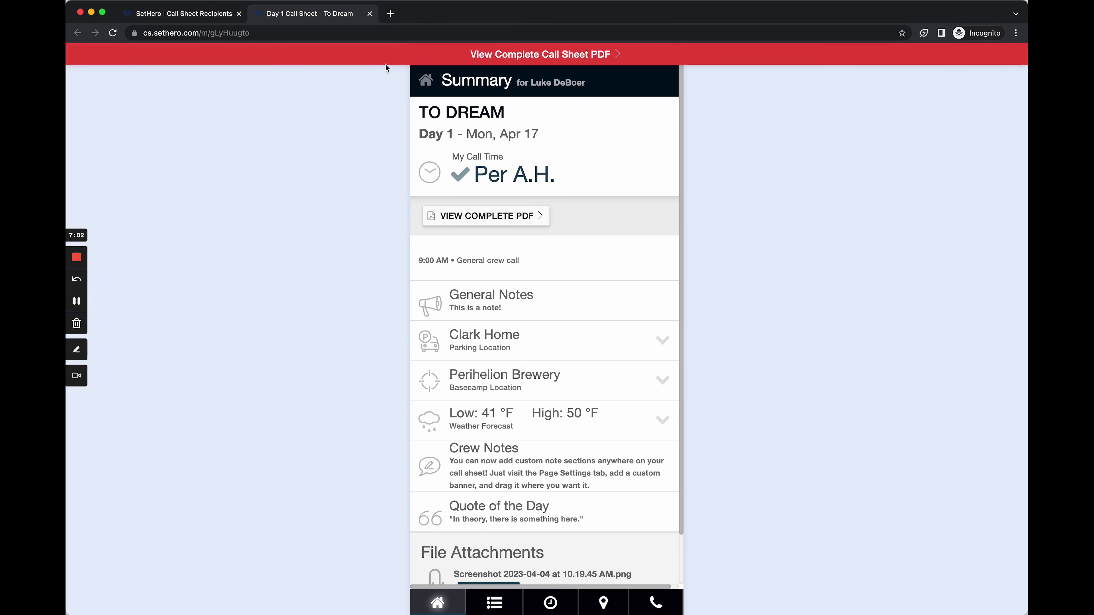
pyautogui.click(369, 14)
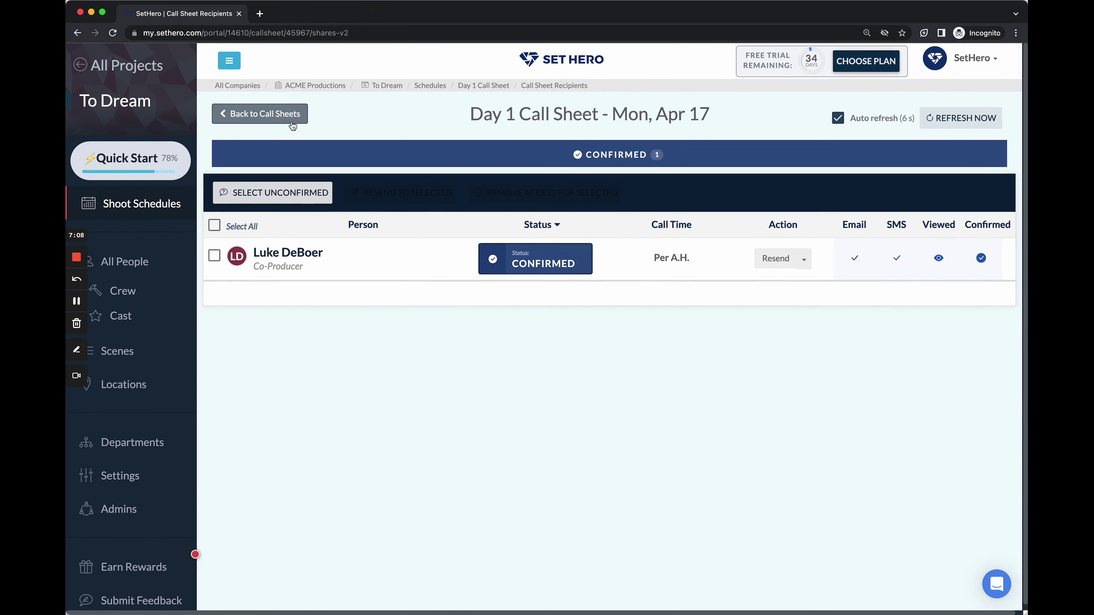
pyautogui.click(297, 113)
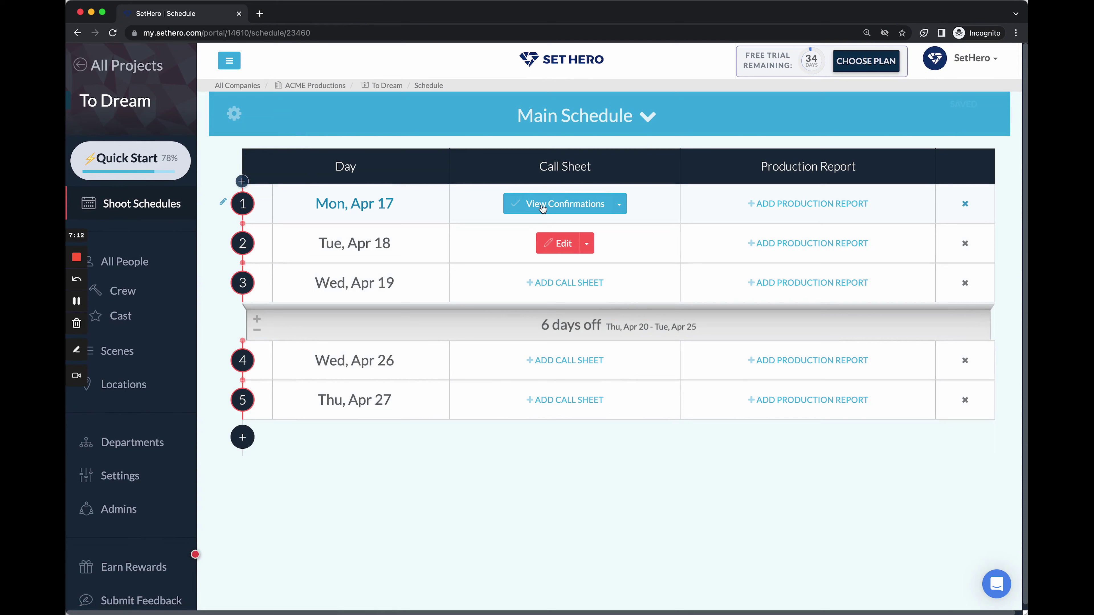
pyautogui.click(560, 207)
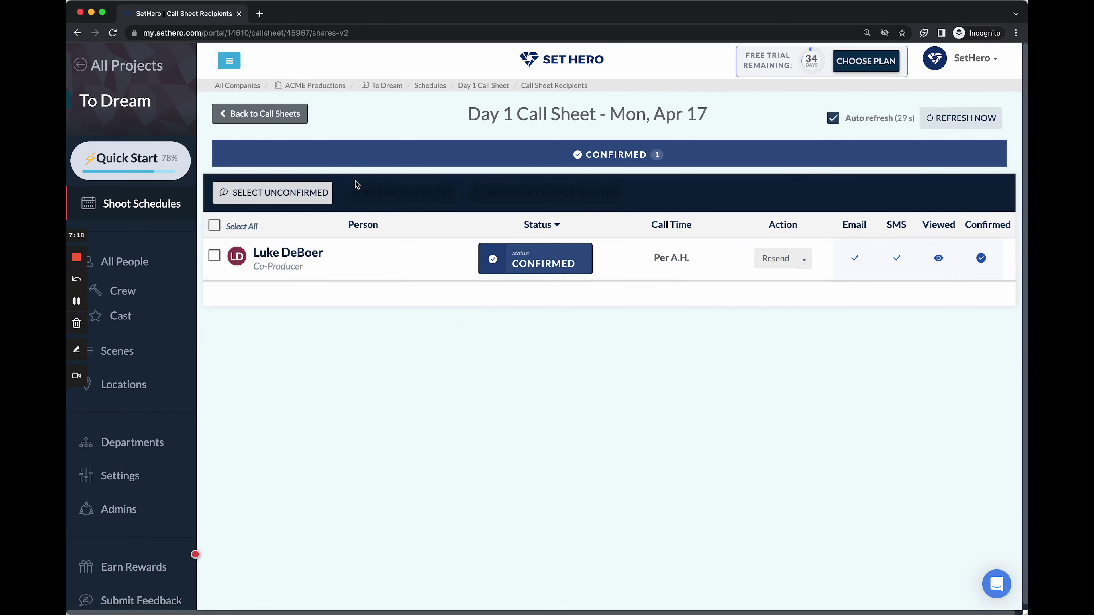
pyautogui.click(260, 113)
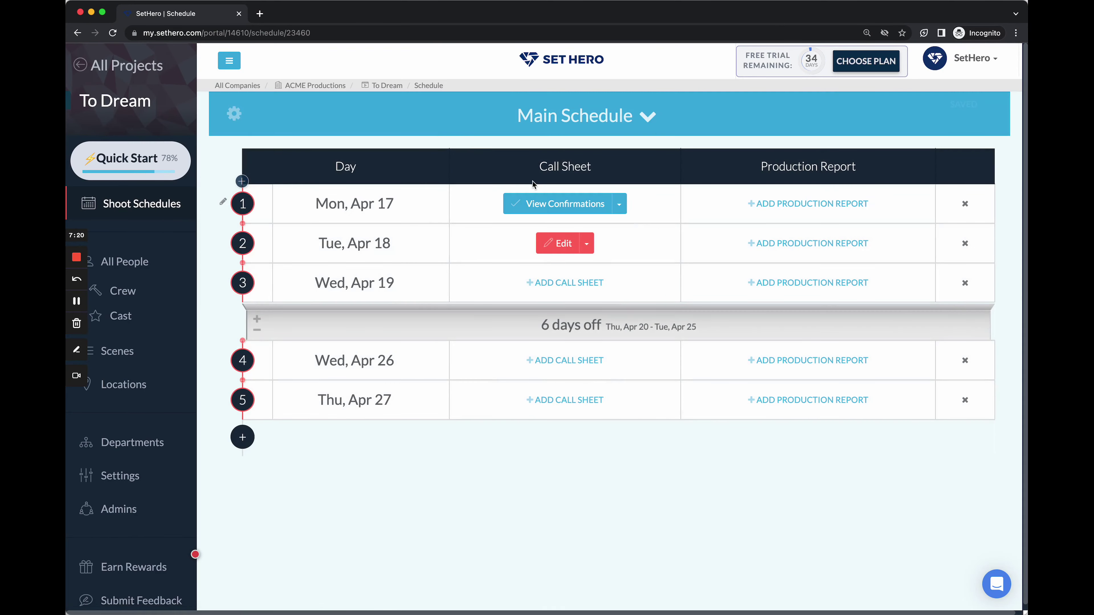